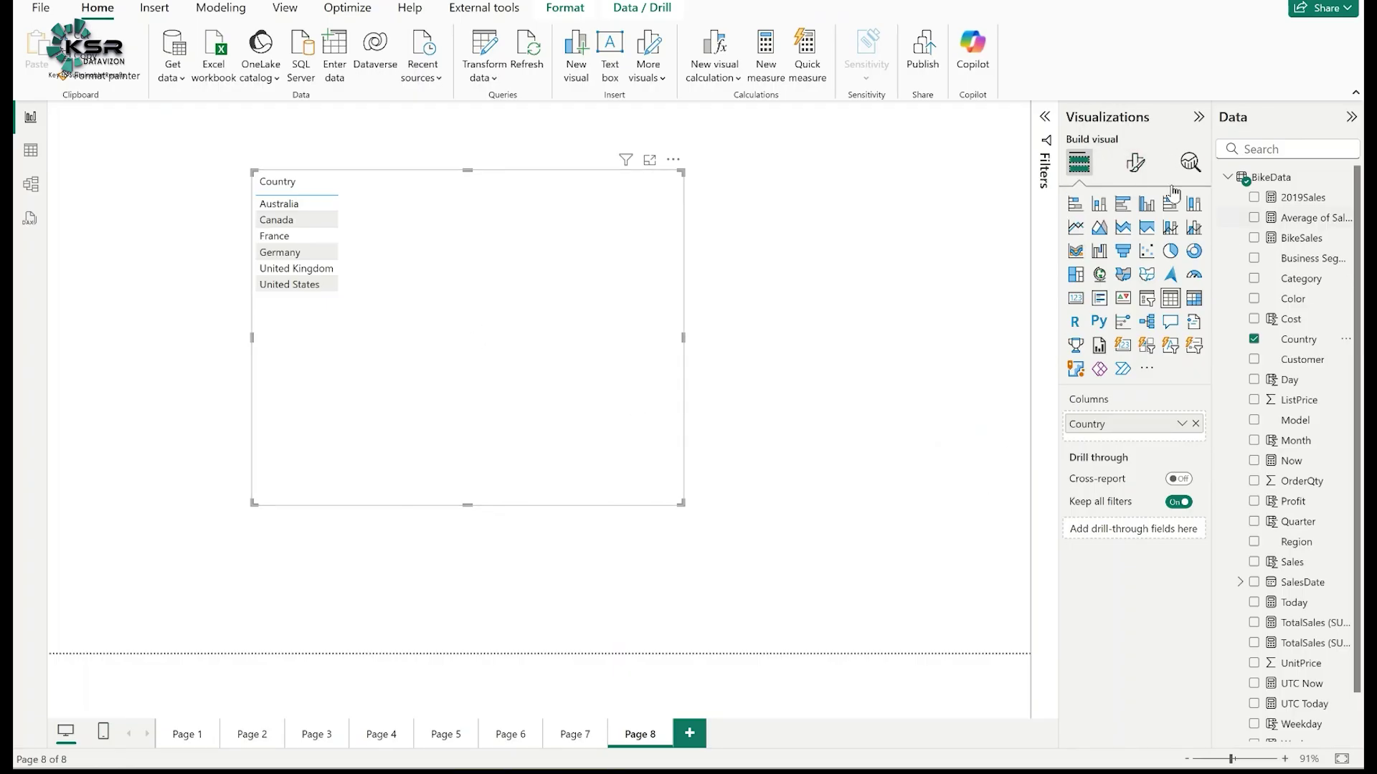
Step: Format the country table's column headers with font size 13 and bold text
{"action": "left_click", "coordinate": [1135, 162]}
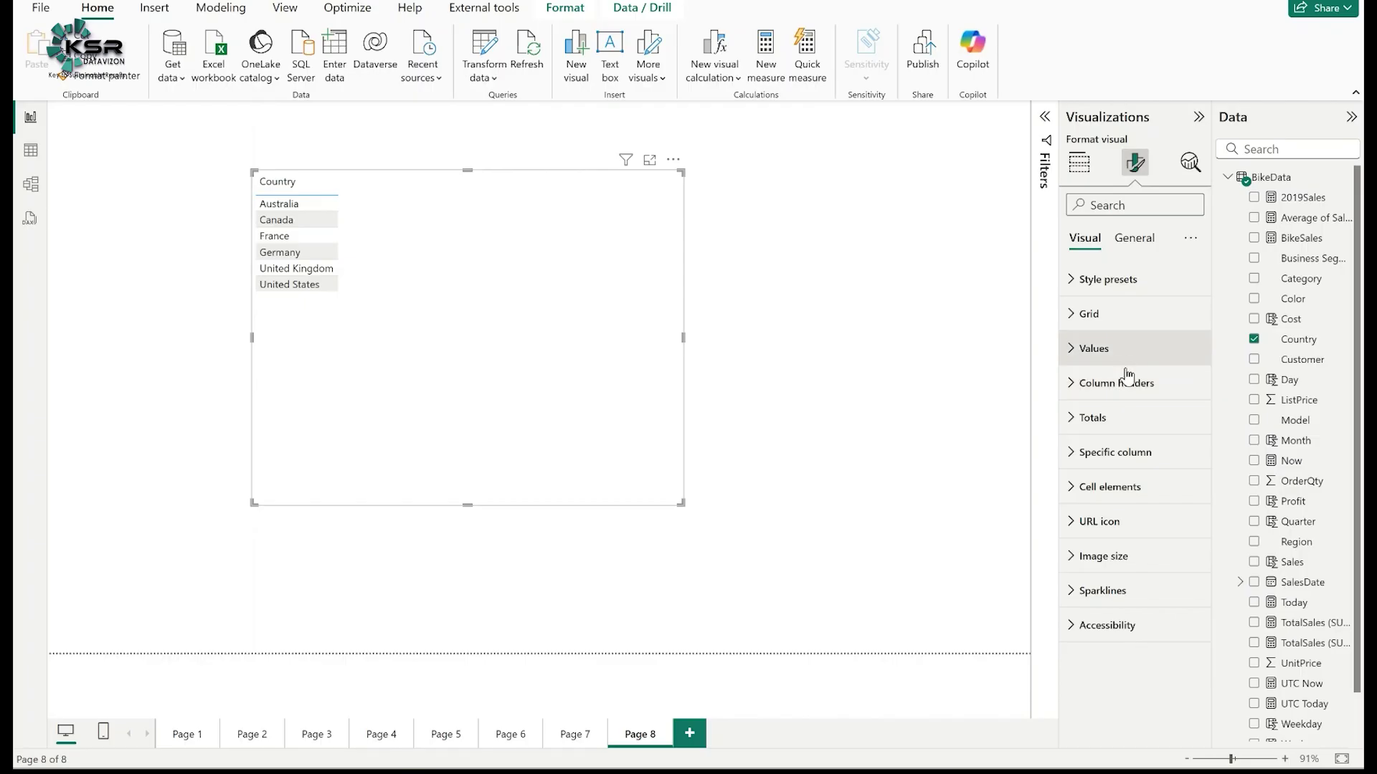
{"action": "left_click", "coordinate": [1118, 384]}
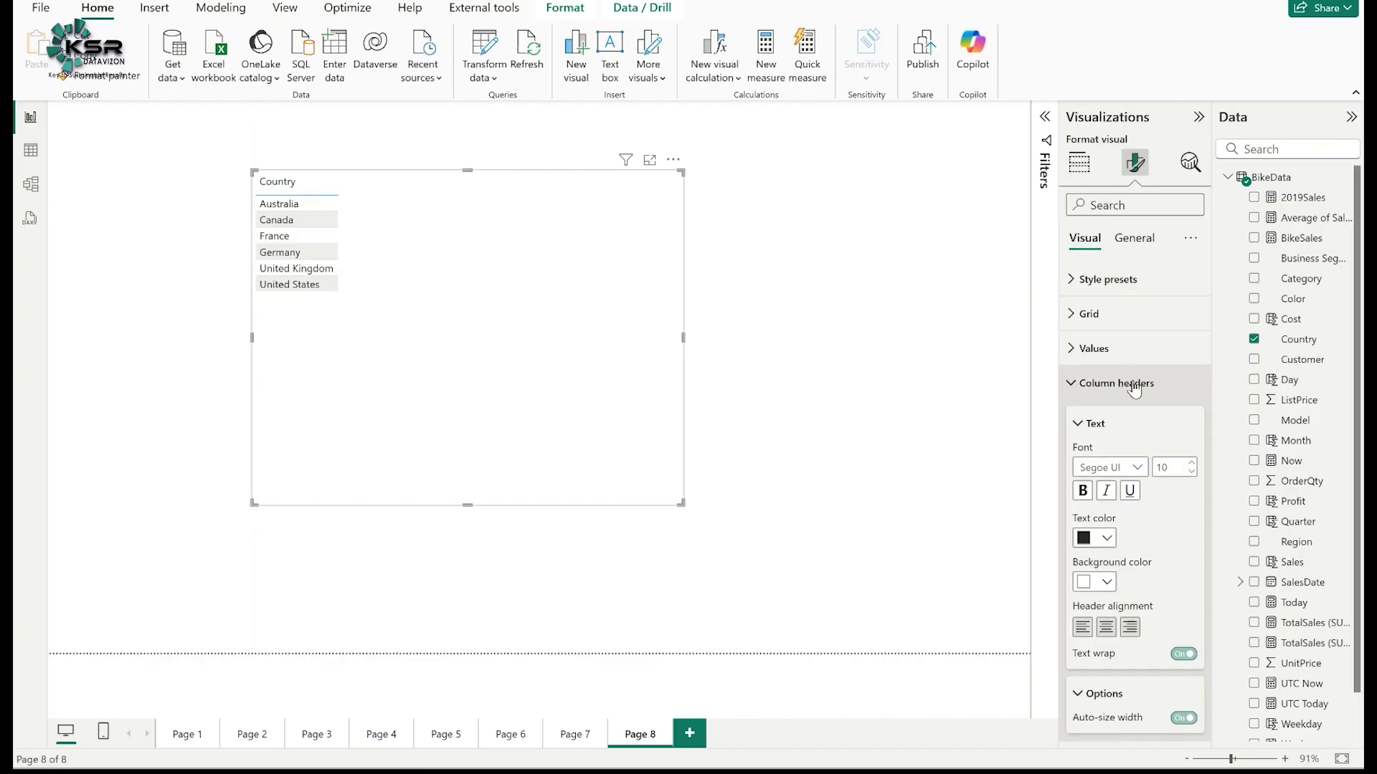
{"action": "left_click", "coordinate": [1191, 464]}
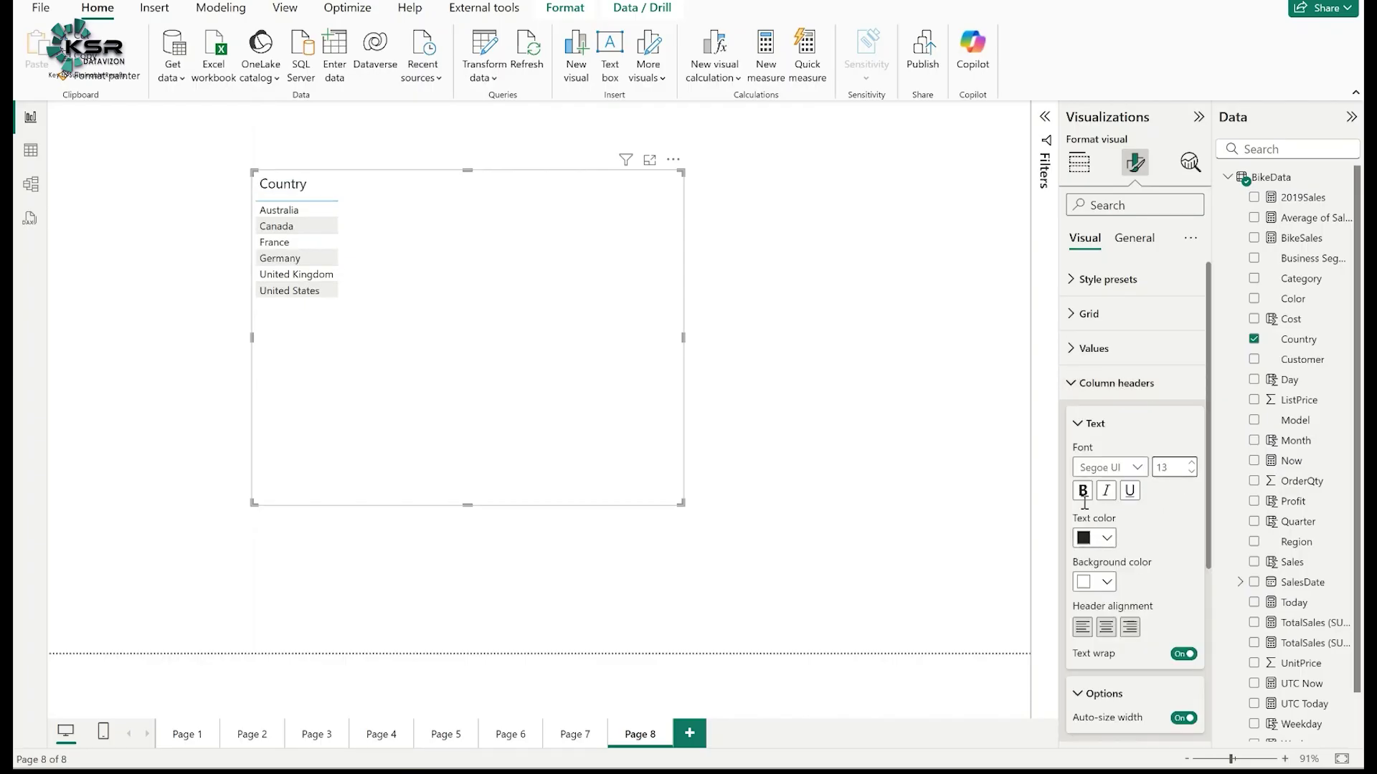
{"action": "left_click", "coordinate": [1101, 385]}
Step: Format the country table's values with font size 14 and bold text
{"action": "left_click", "coordinate": [1097, 349]}
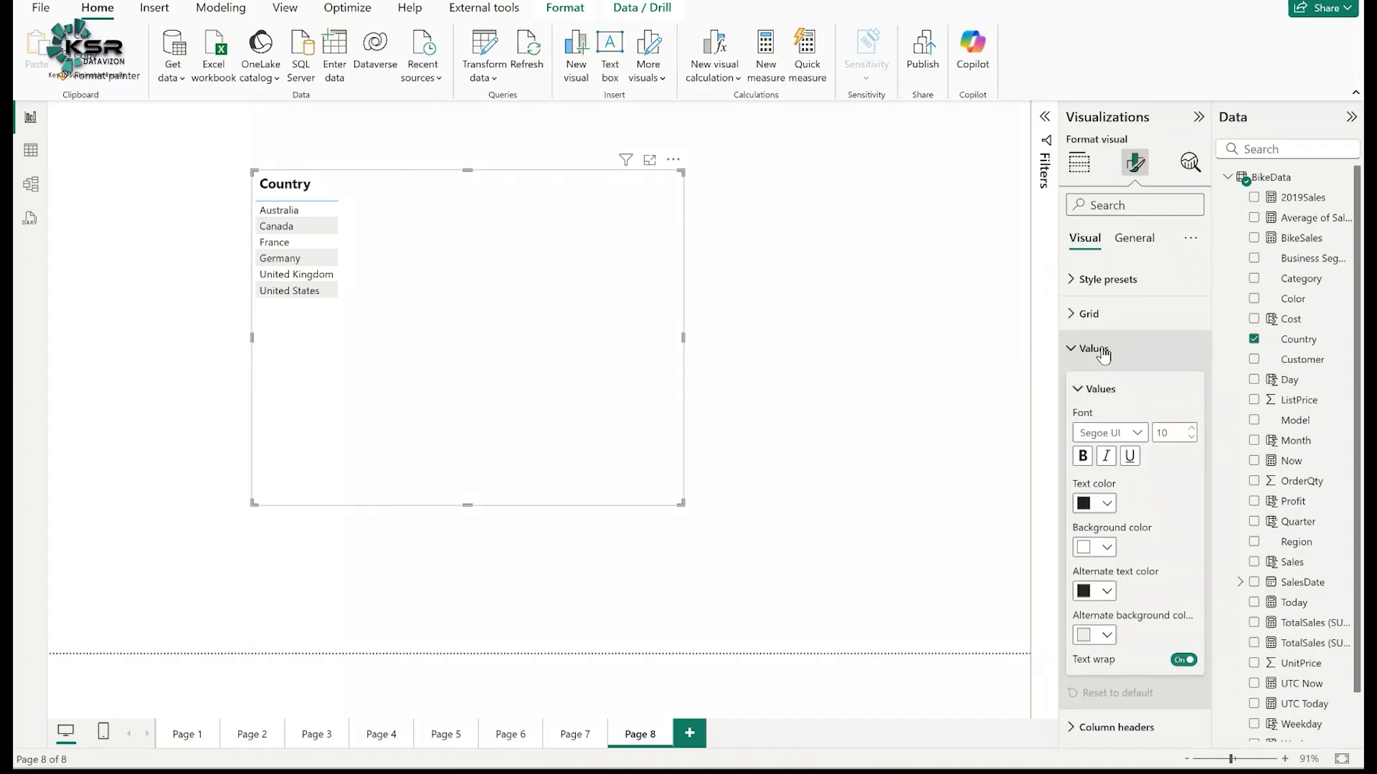
{"action": "left_click", "coordinate": [1192, 428]}
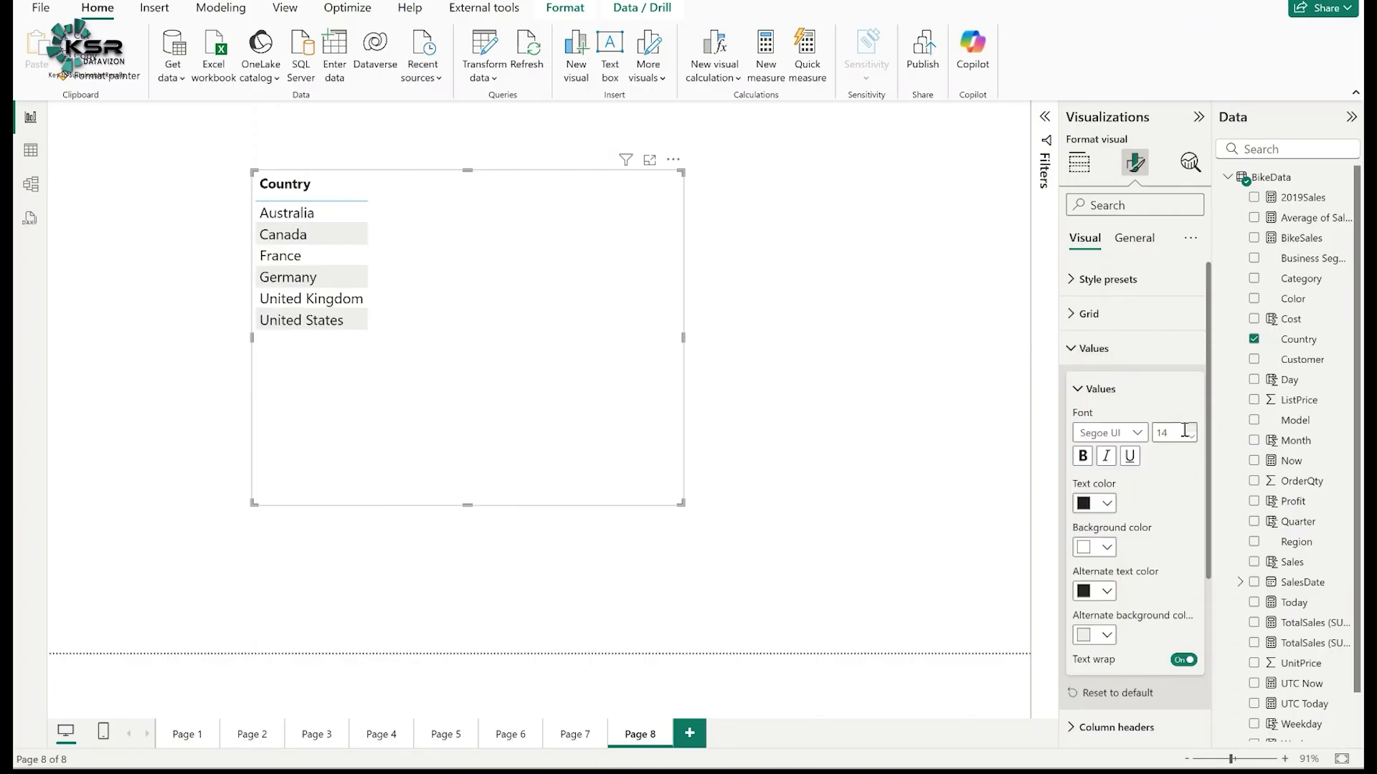
{"action": "left_click", "coordinate": [1083, 456]}
{"action": "left_click", "coordinate": [1093, 349]}
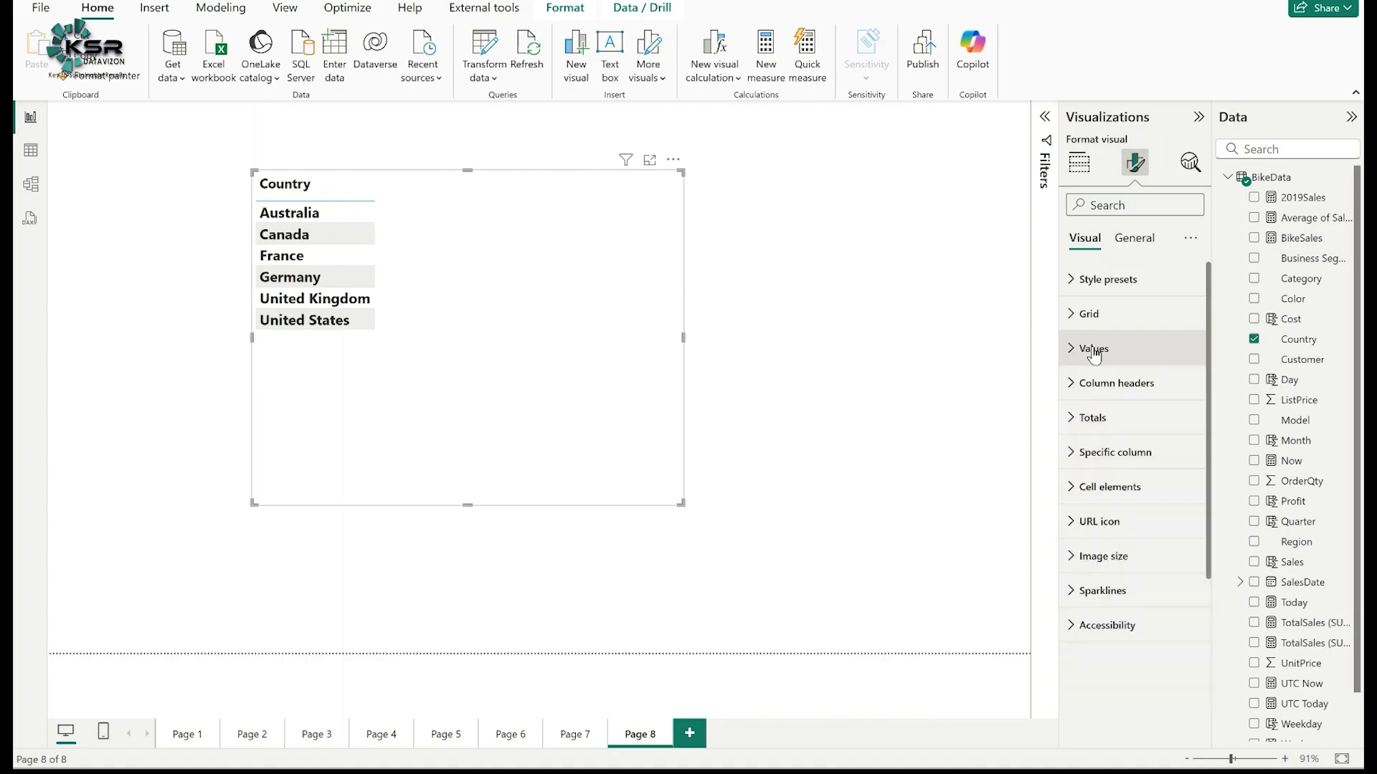
Step: Add the Sales field as a second column of the country table and reduce the visual's height to fit the rows
{"action": "left_click_drag", "start_coordinate": [681, 503], "coordinate": [682, 430]}
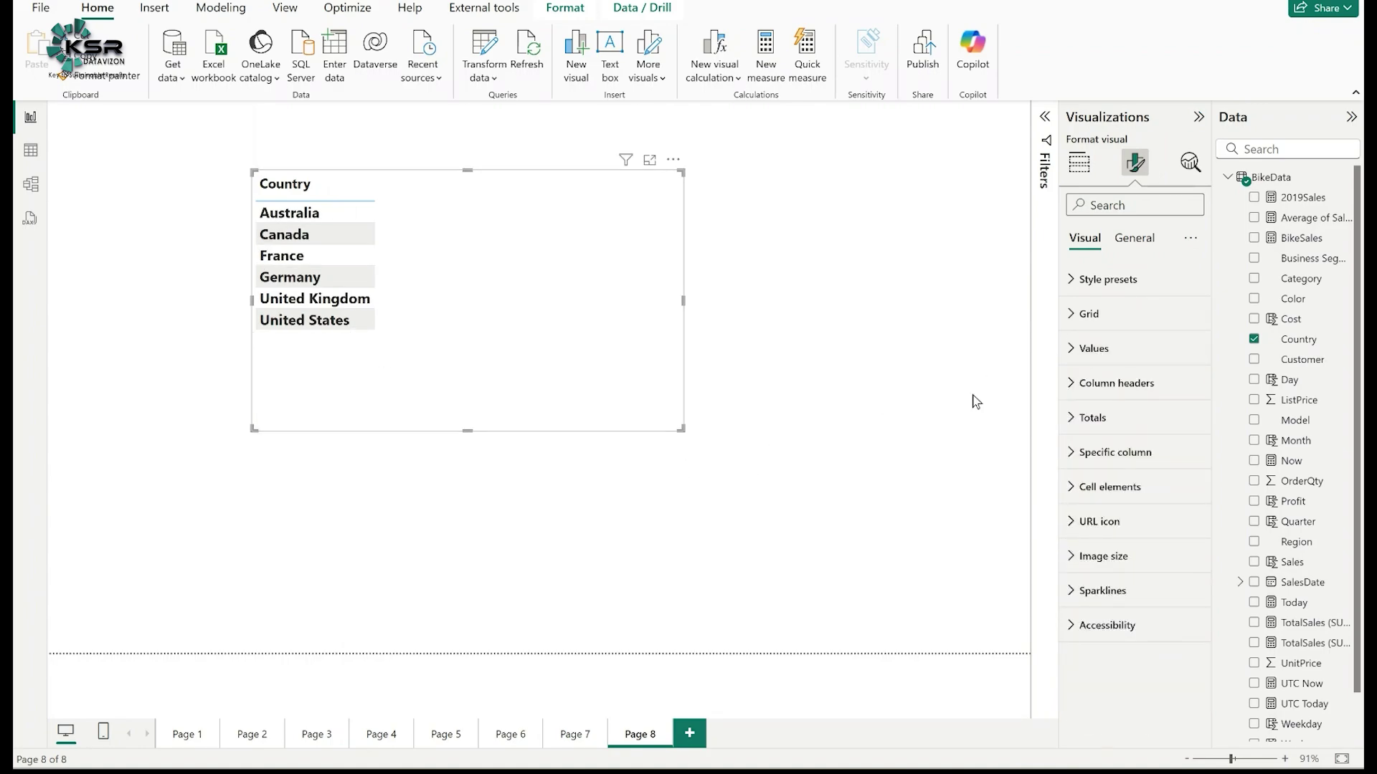
{"action": "left_click", "coordinate": [1079, 164]}
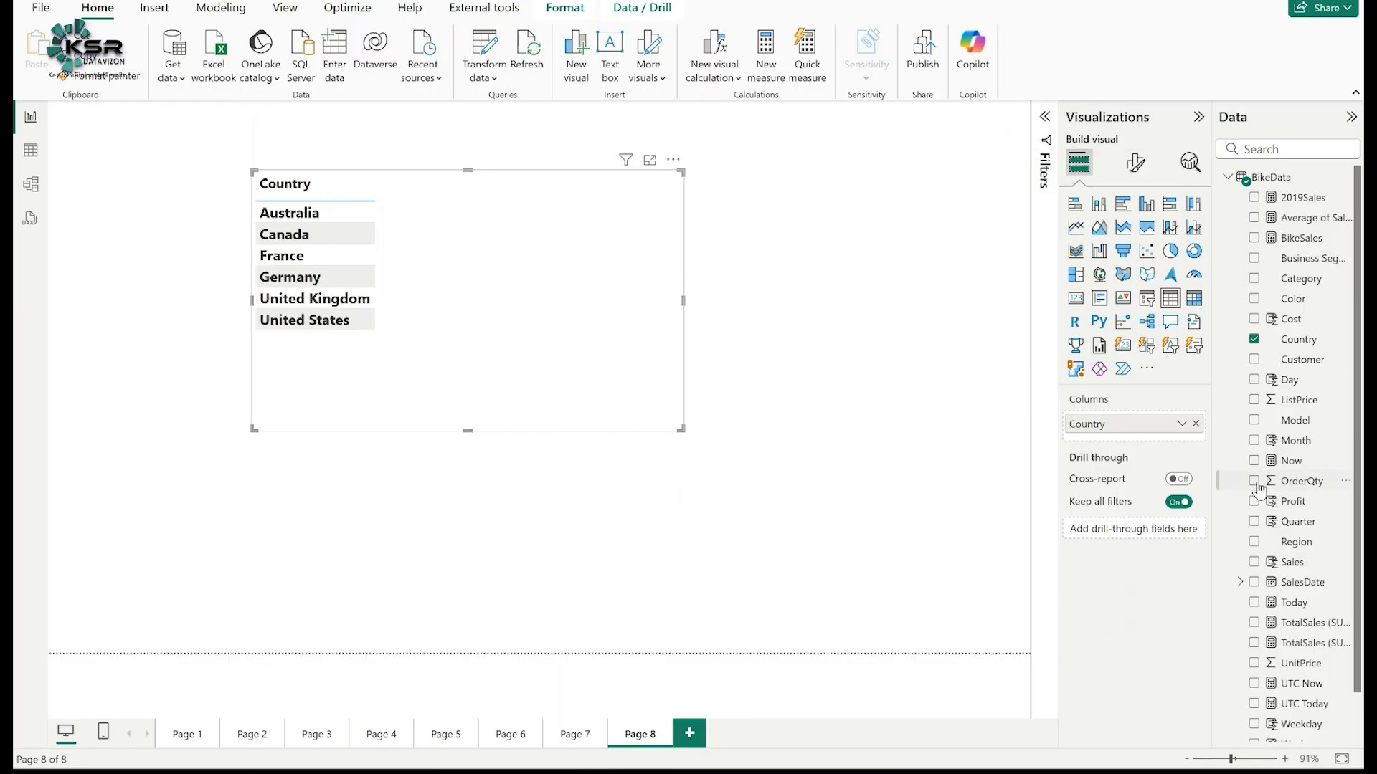
{"action": "left_click_drag", "start_coordinate": [1292, 562], "coordinate": [1131, 445]}
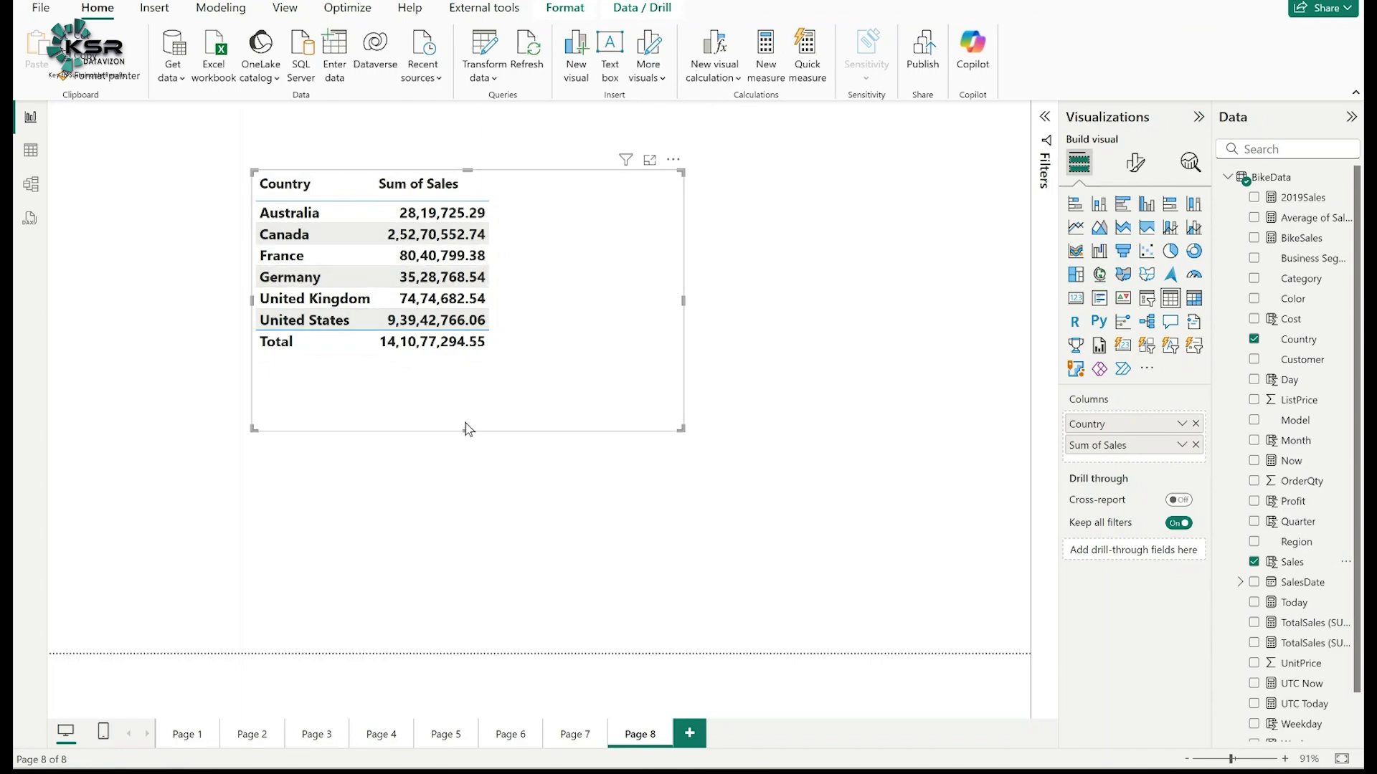
{"action": "left_click_drag", "start_coordinate": [463, 430], "coordinate": [465, 396]}
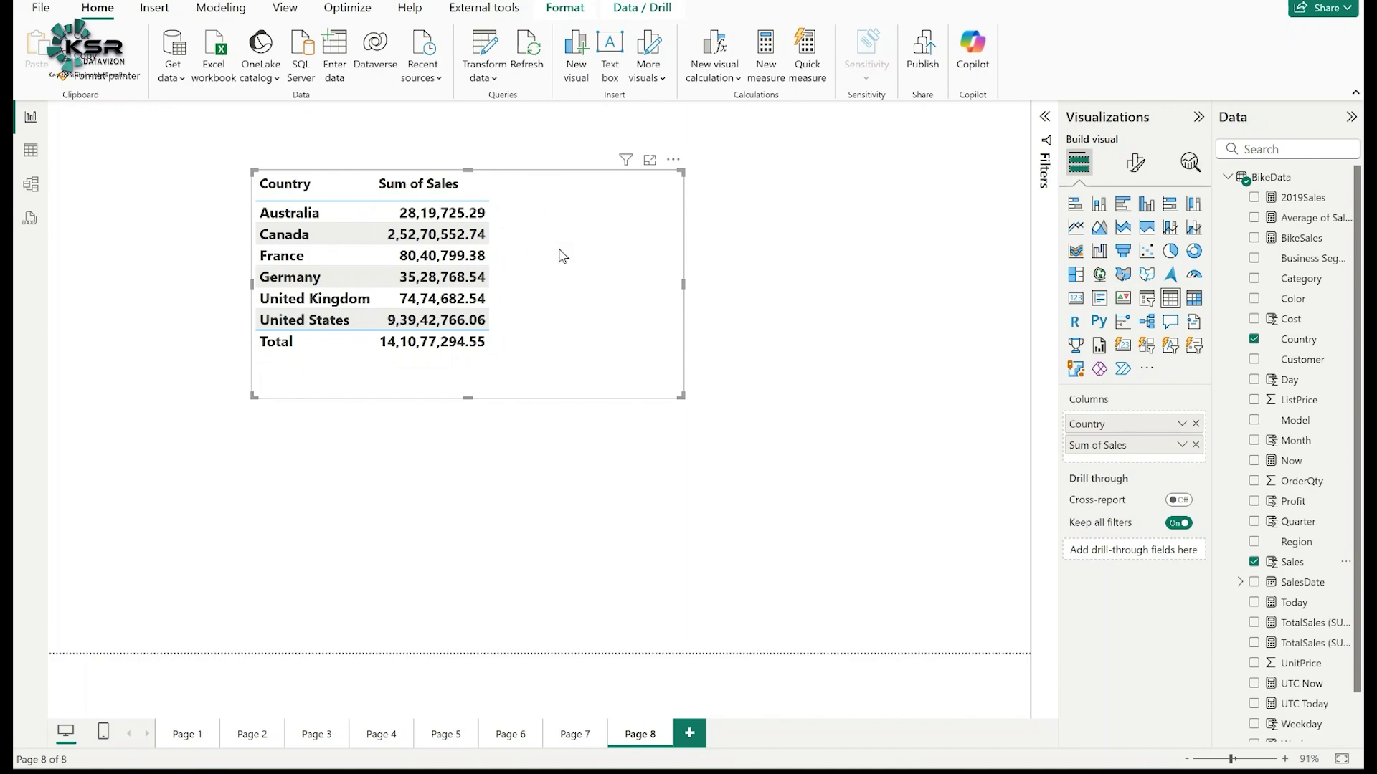
Step: Insert a card visual showing the TotalSales (SUM) measure, place it below the table and widen it
{"action": "left_click", "coordinate": [682, 492]}
{"action": "left_click", "coordinate": [1075, 299]}
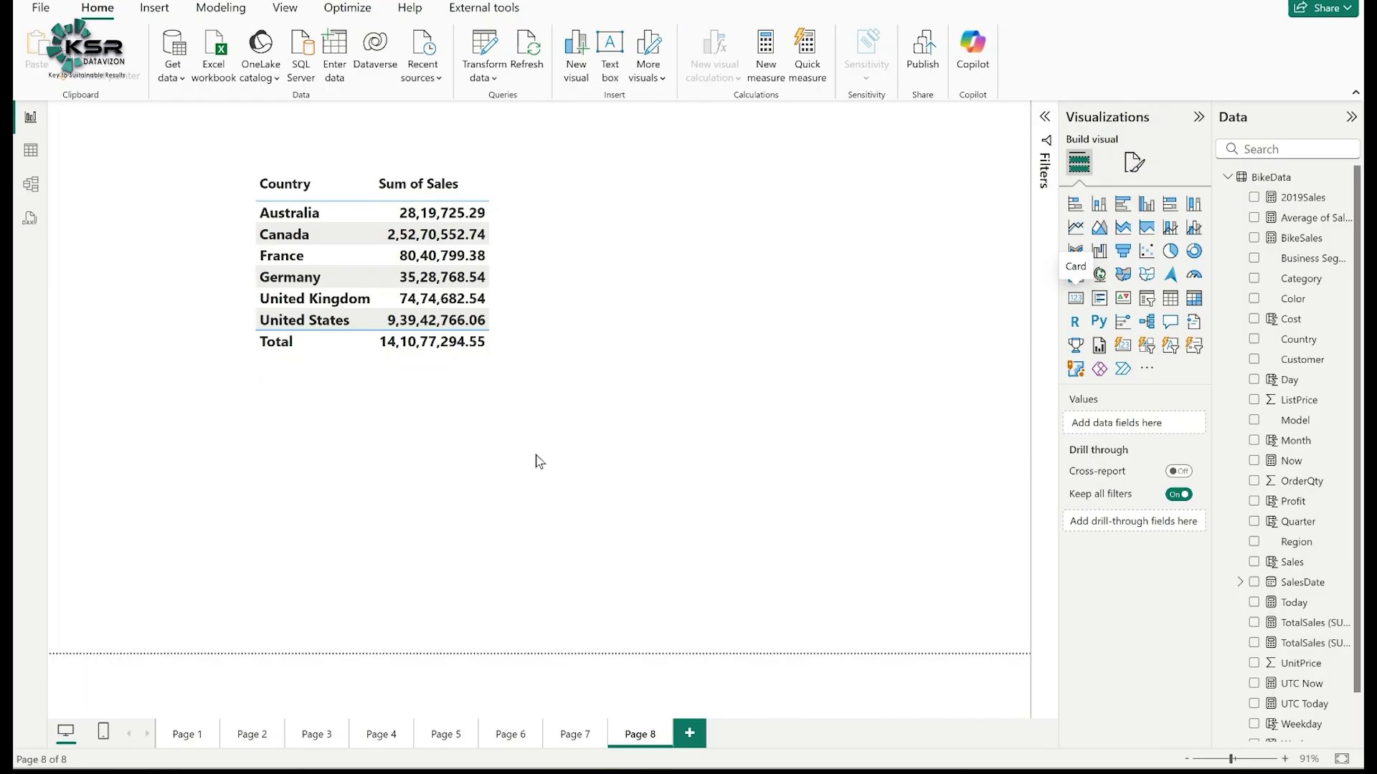
{"action": "left_click_drag", "start_coordinate": [353, 399], "coordinate": [364, 506]}
{"action": "left_click_drag", "start_coordinate": [381, 570], "coordinate": [372, 534]}
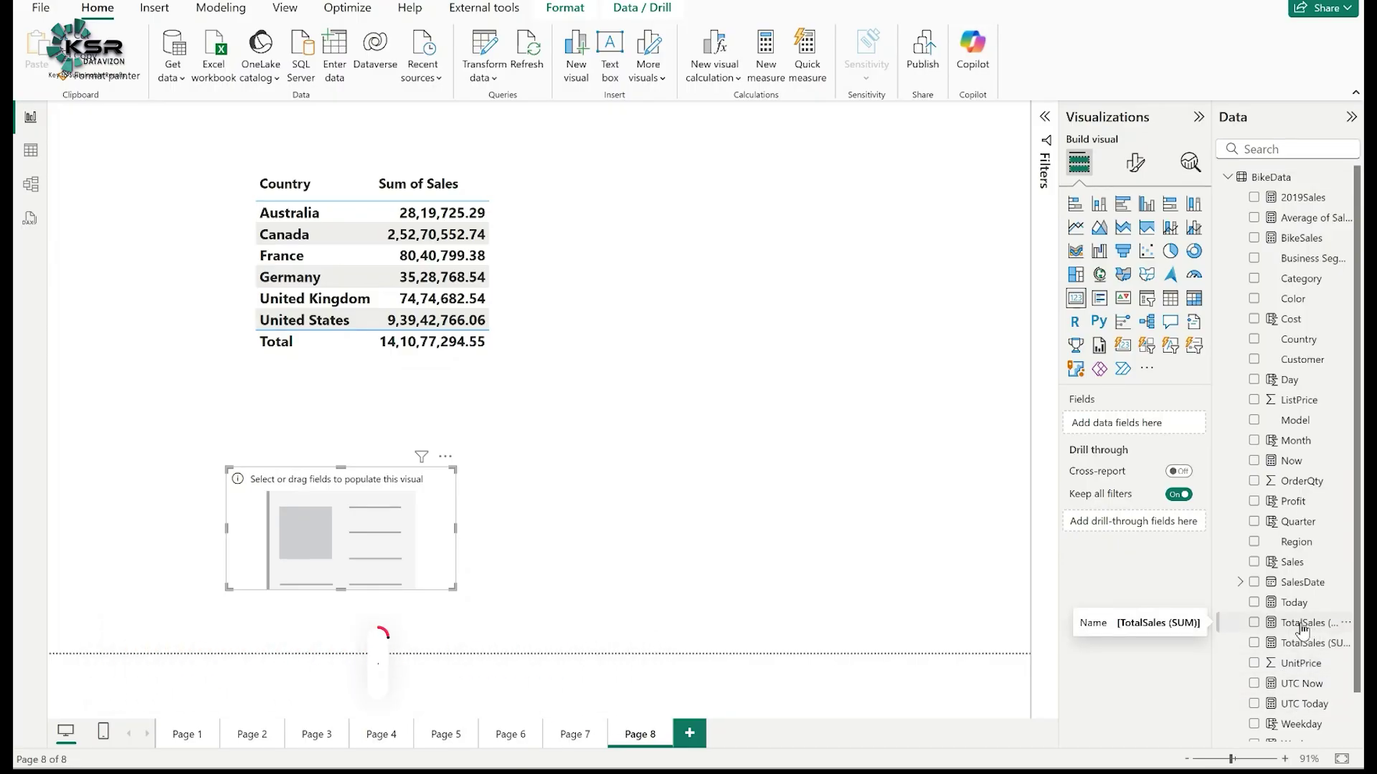
{"action": "left_click_drag", "start_coordinate": [1303, 629], "coordinate": [364, 528]}
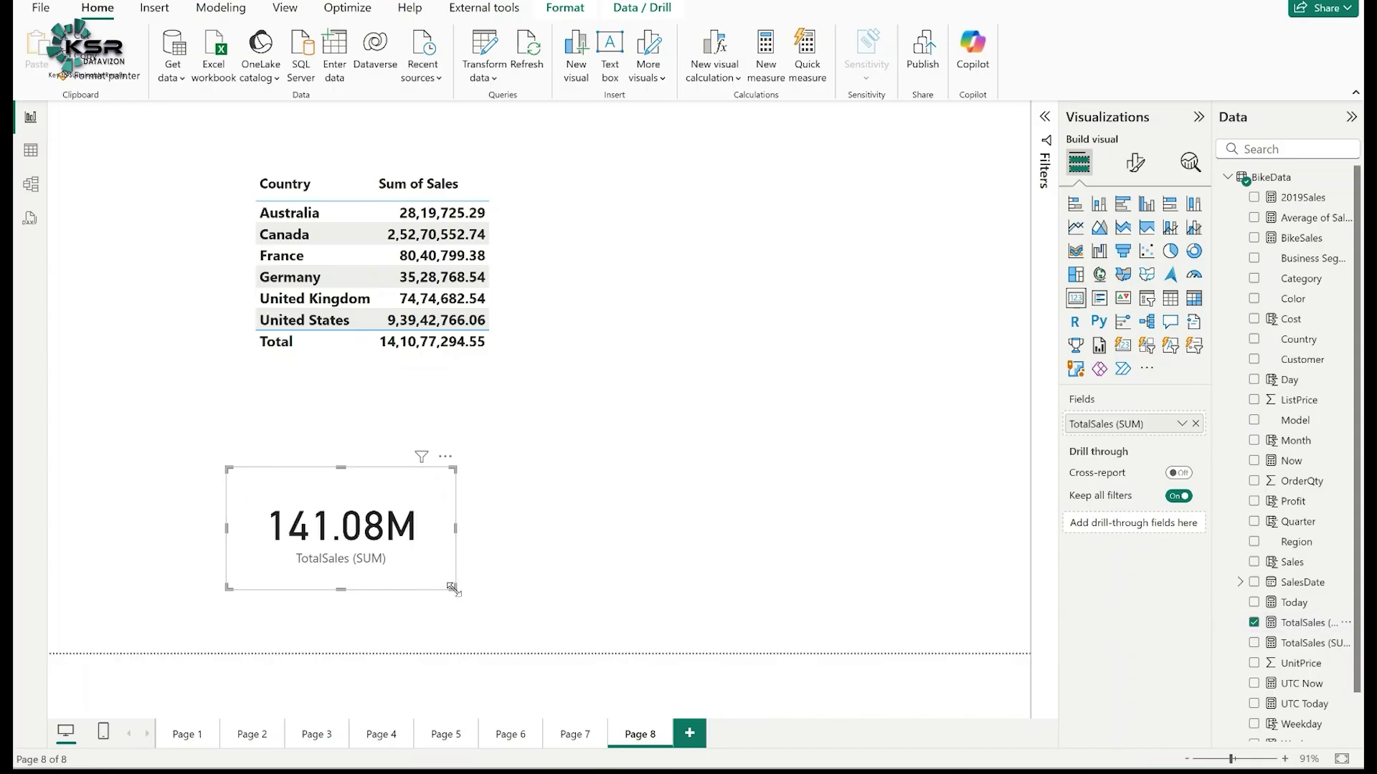
{"action": "left_click_drag", "start_coordinate": [453, 588], "coordinate": [522, 572]}
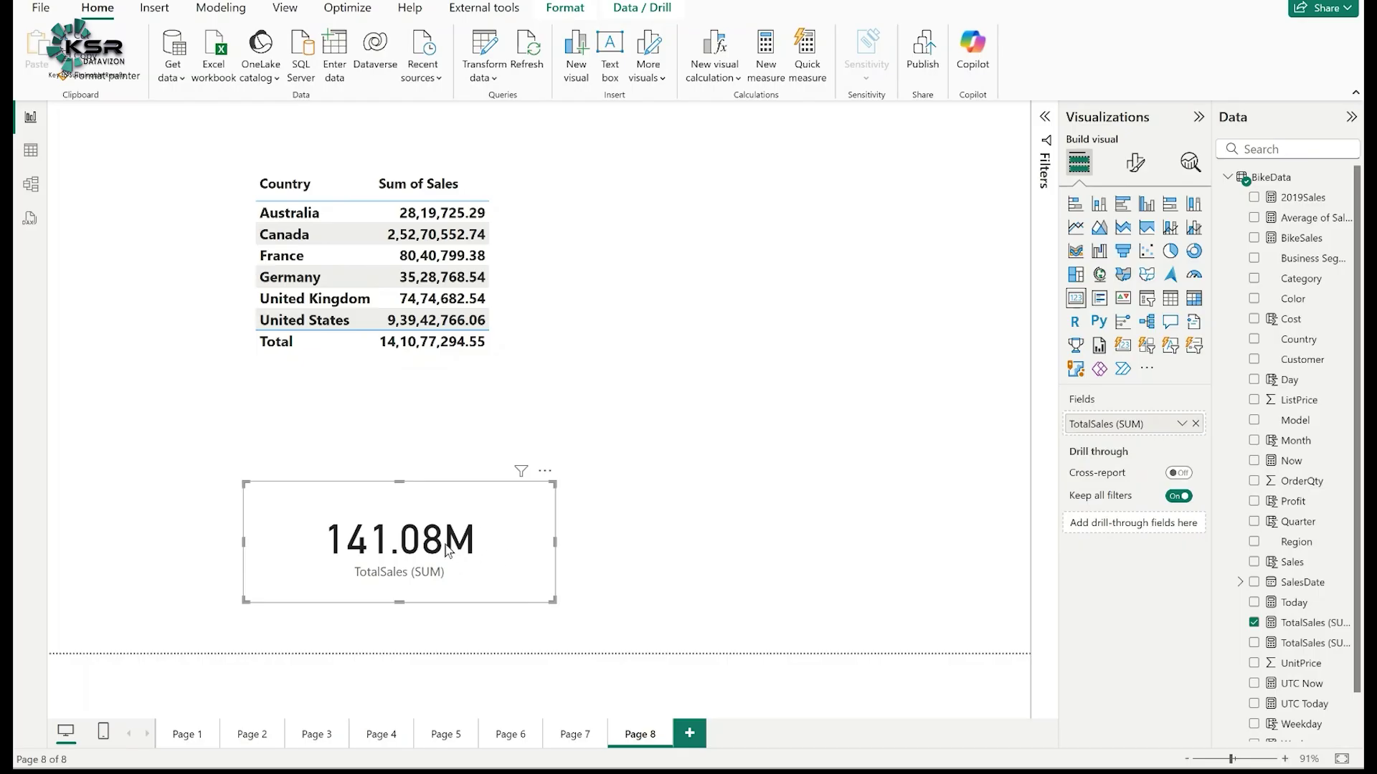
Step: Add the TotalSales (SUM) measure to the country table and display the measure's formula
{"action": "left_click", "coordinate": [570, 334]}
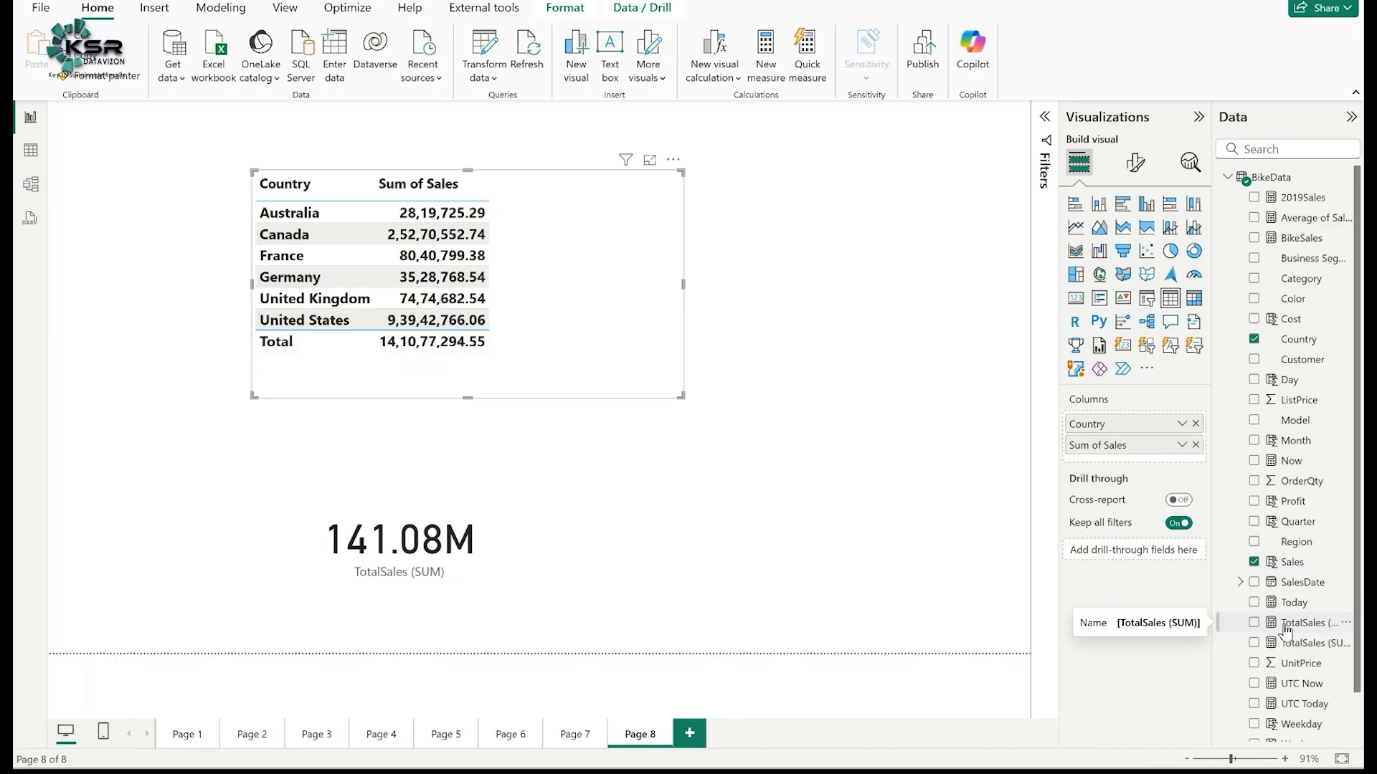
{"action": "left_click_drag", "start_coordinate": [1286, 631], "coordinate": [598, 284]}
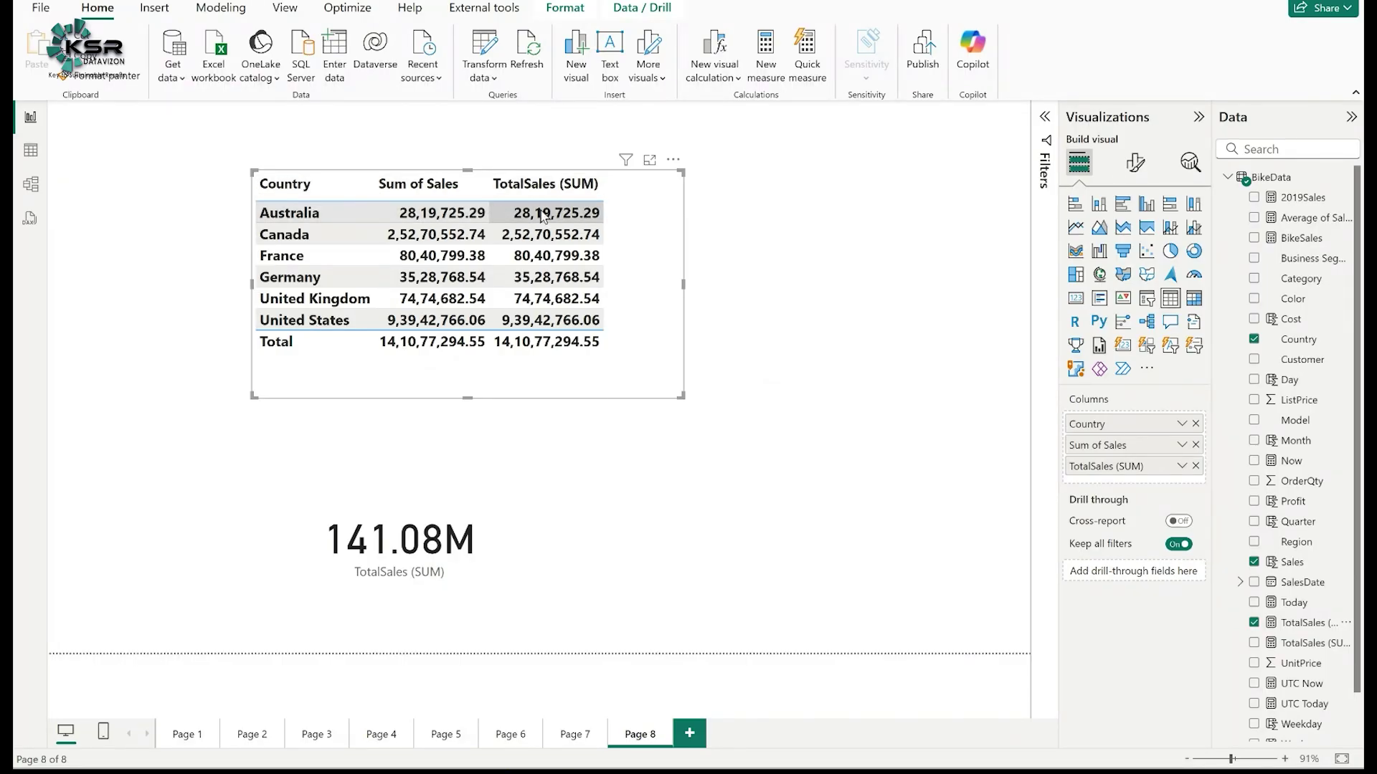
{"action": "left_click", "coordinate": [1285, 625]}
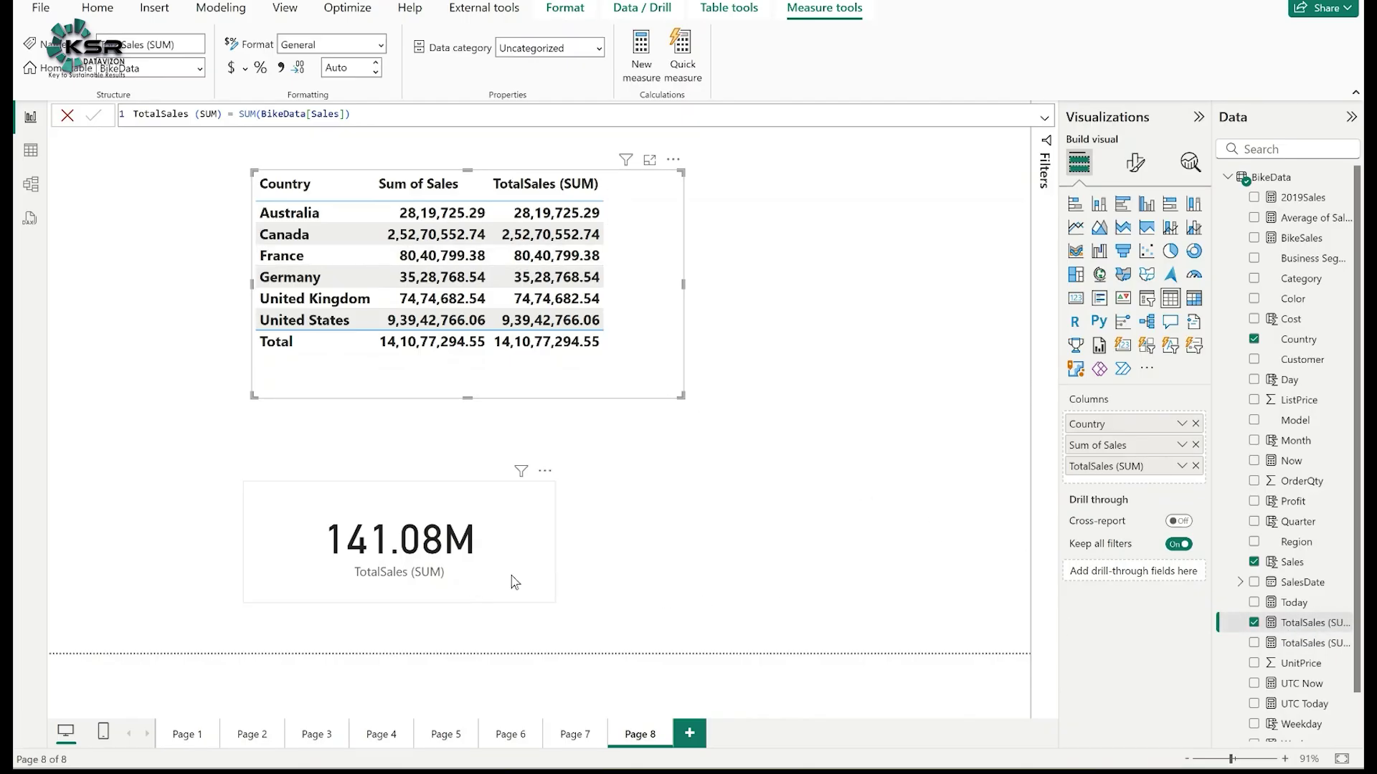
Step: Remove the TotalSales (SUM) column from the country table
{"action": "left_click", "coordinate": [328, 530]}
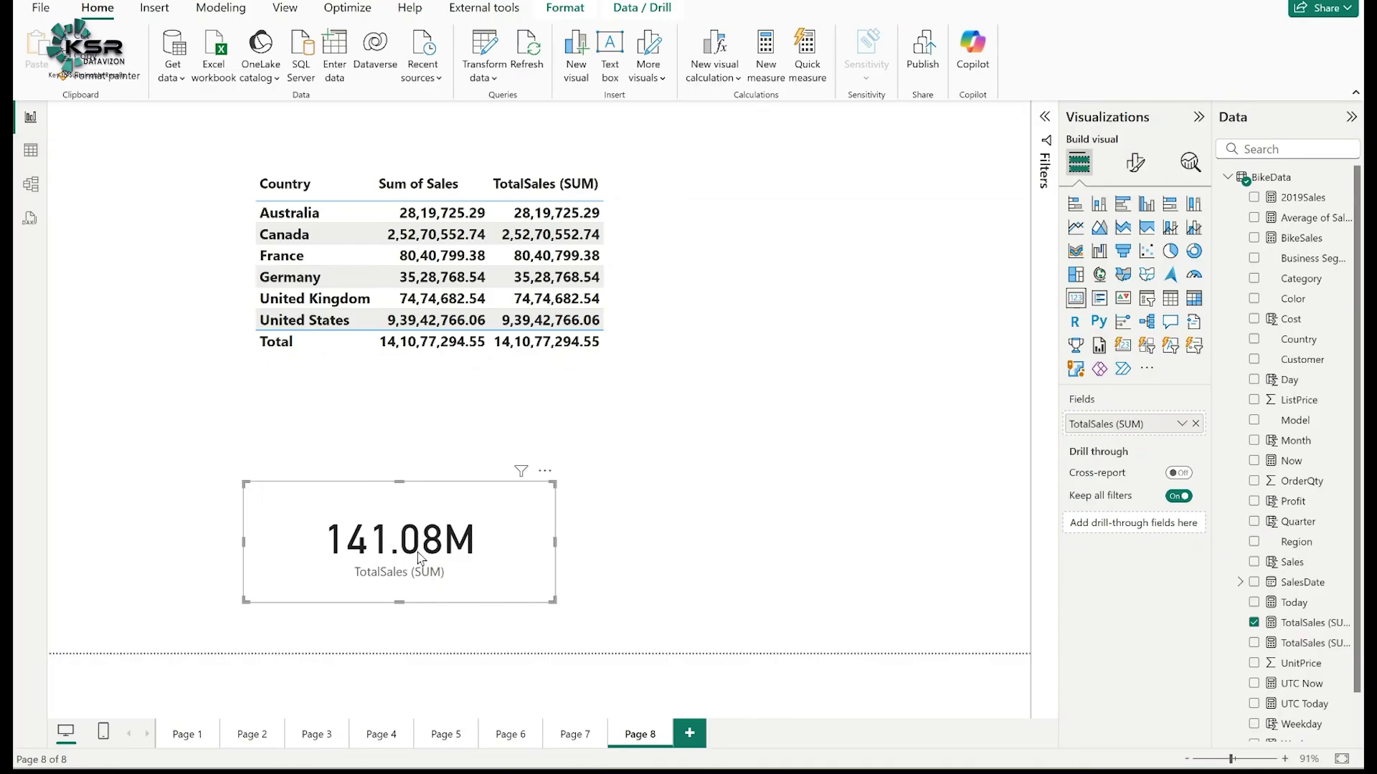
{"action": "left_click", "coordinate": [635, 279]}
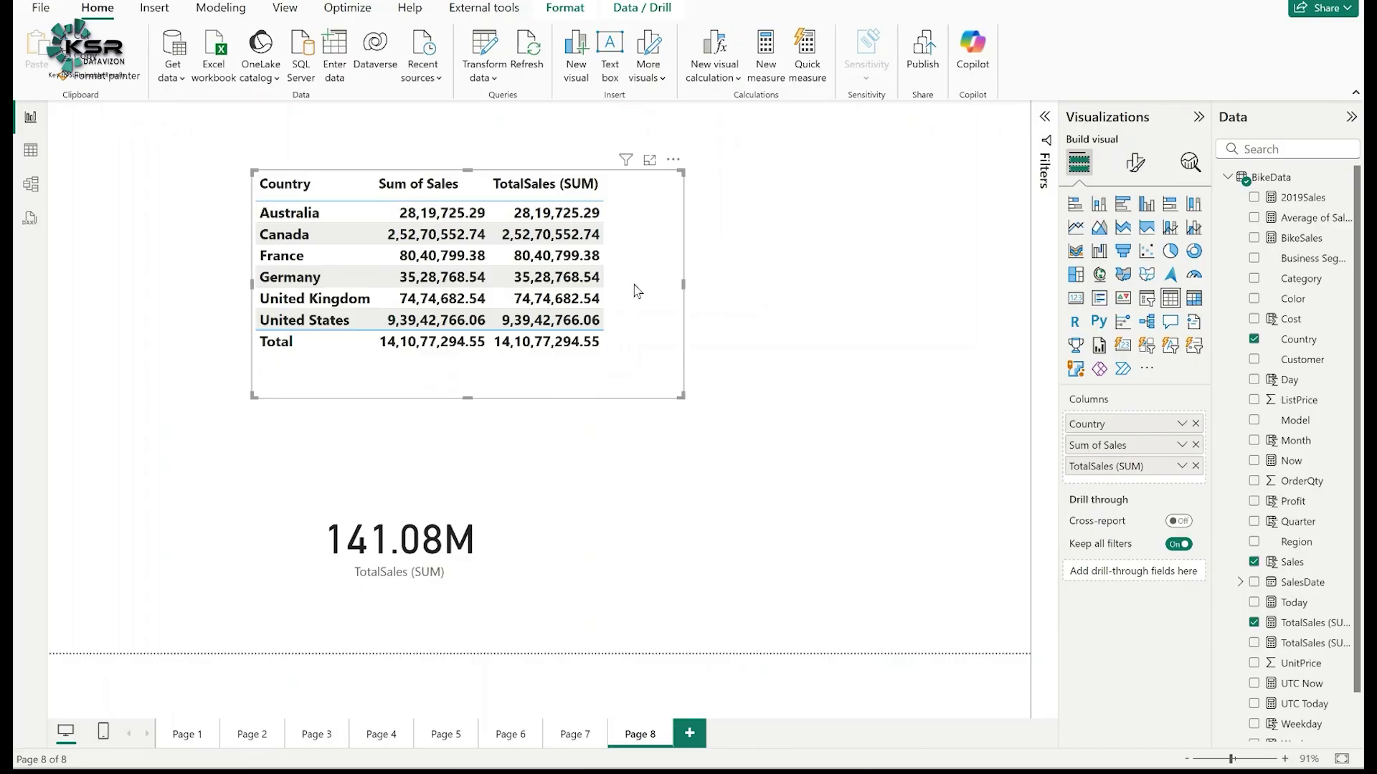
{"action": "left_click", "coordinate": [1195, 467]}
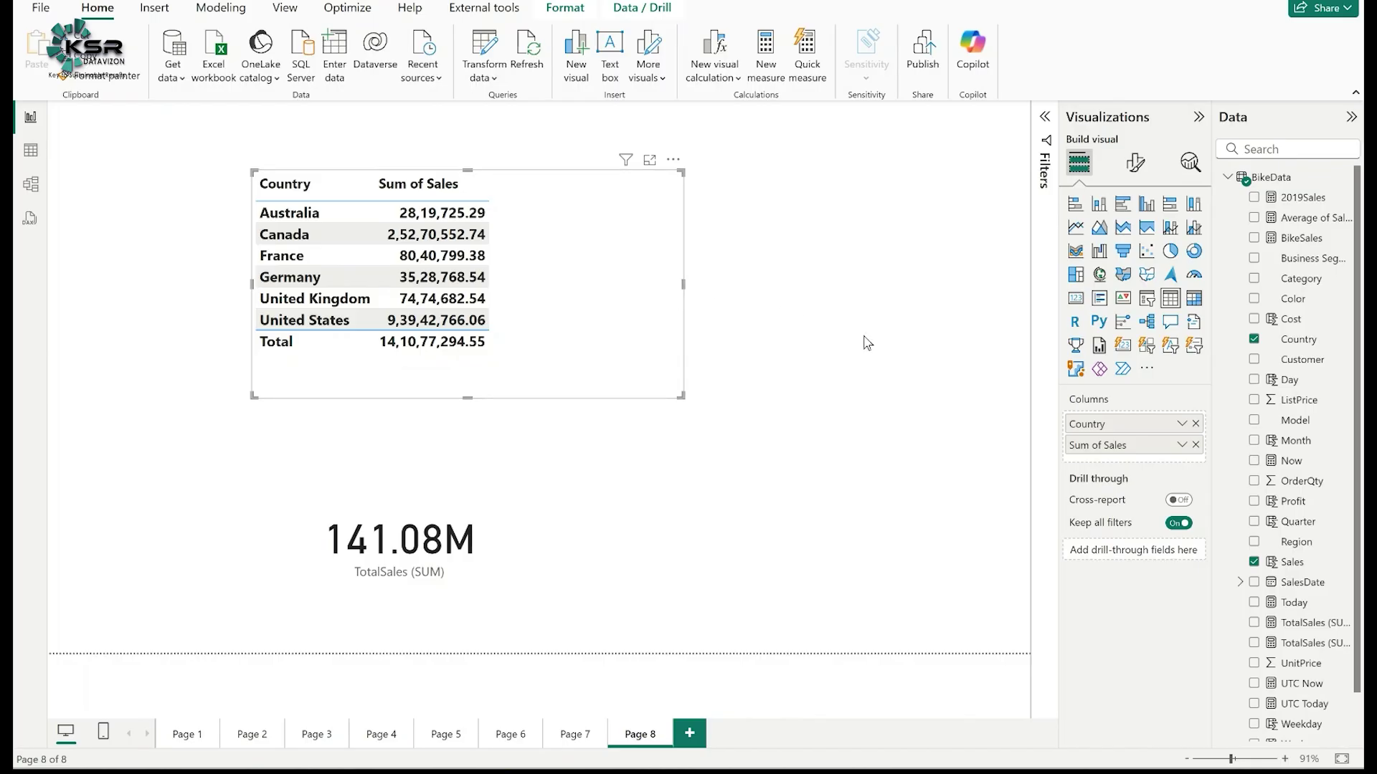
Step: Create a new measure in the BikeData table and name it Sales (ALL)
{"action": "left_click", "coordinate": [1269, 178]}
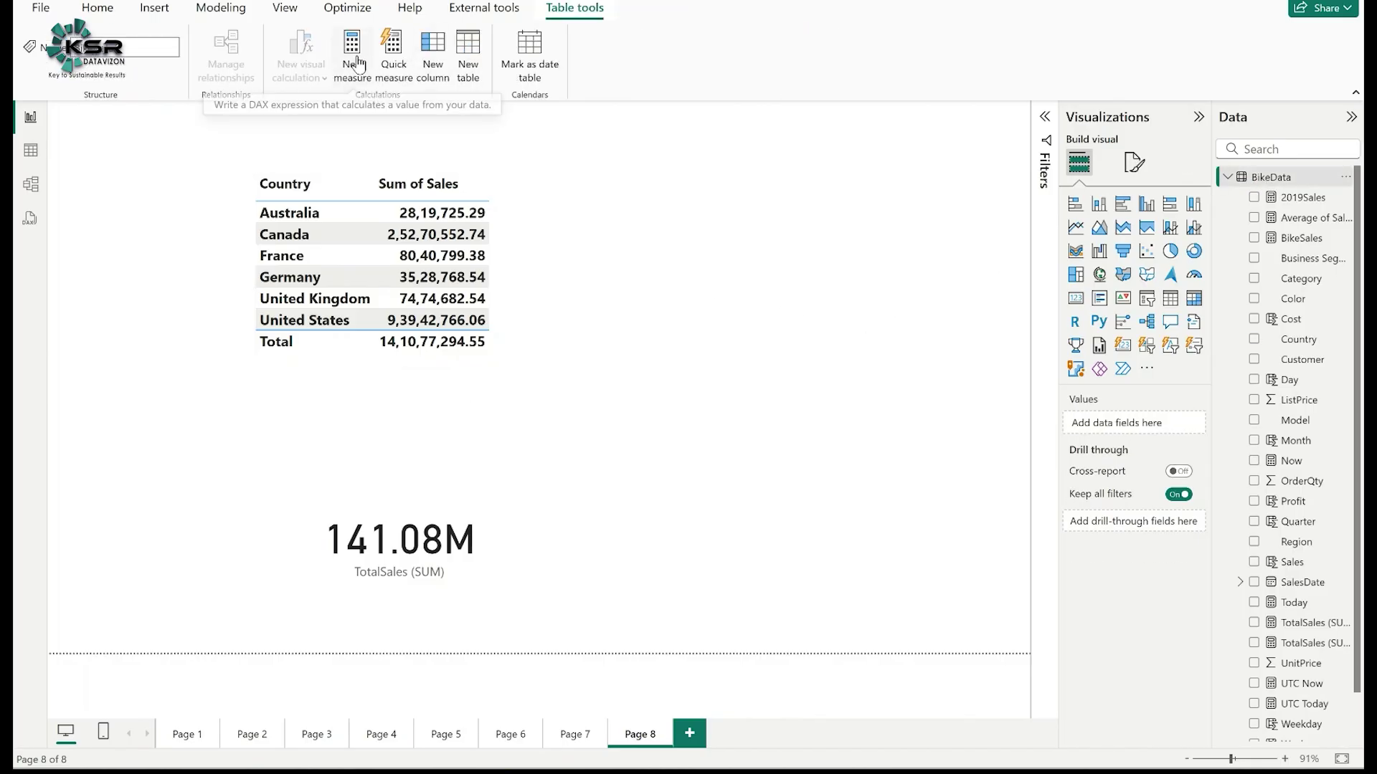
{"action": "left_click", "coordinate": [356, 65]}
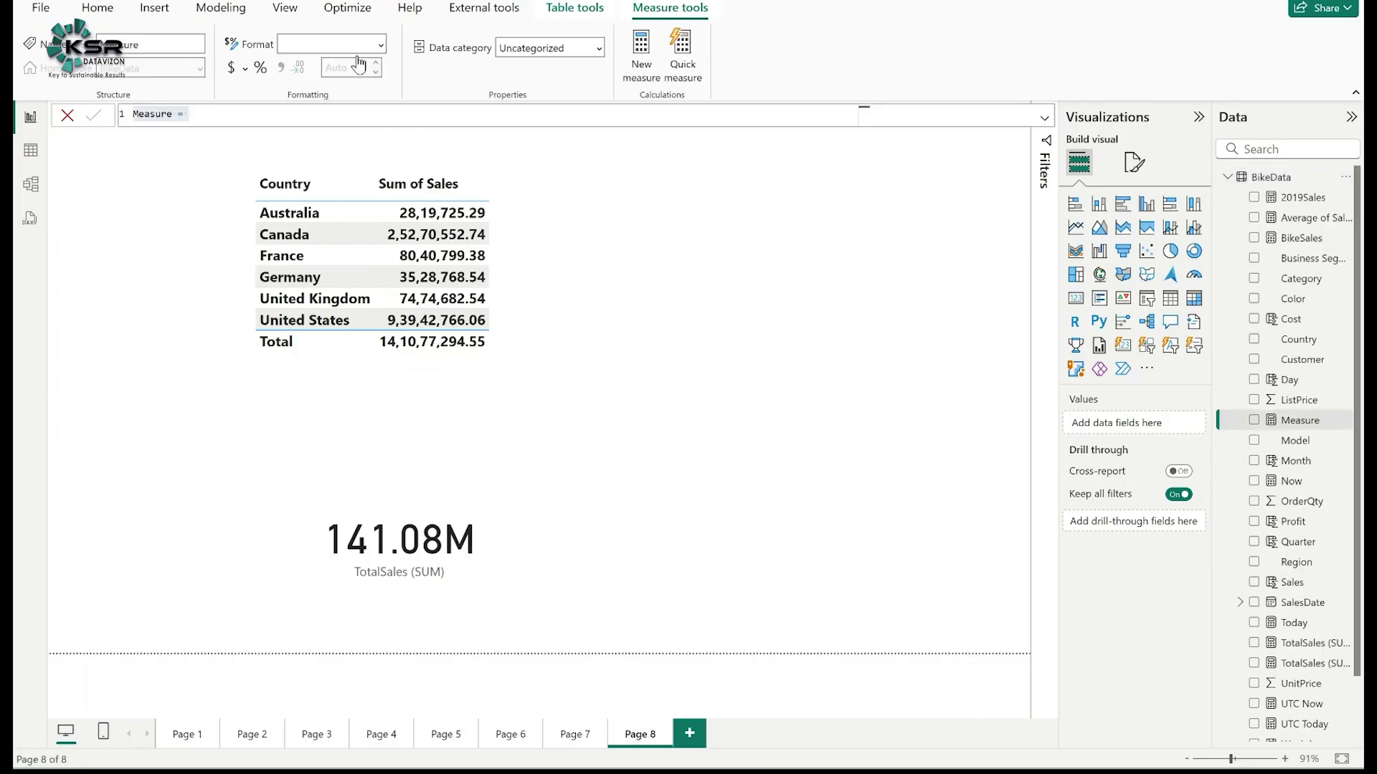
{"action": "left_click", "coordinate": [200, 113]}
{"action": "double_click", "coordinate": [152, 113]}
{"action": "type", "text": "Sales"}
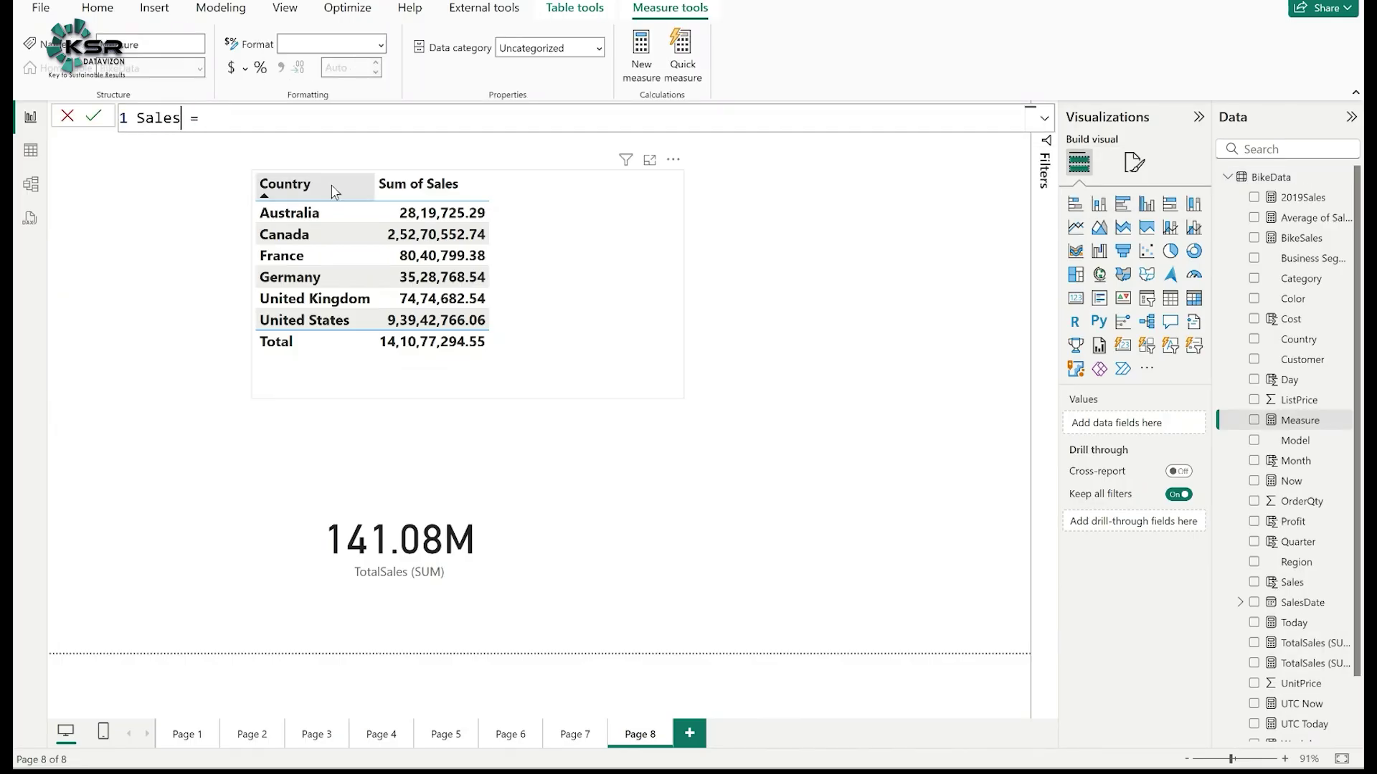
{"action": "type", "text": " (ALL)"}
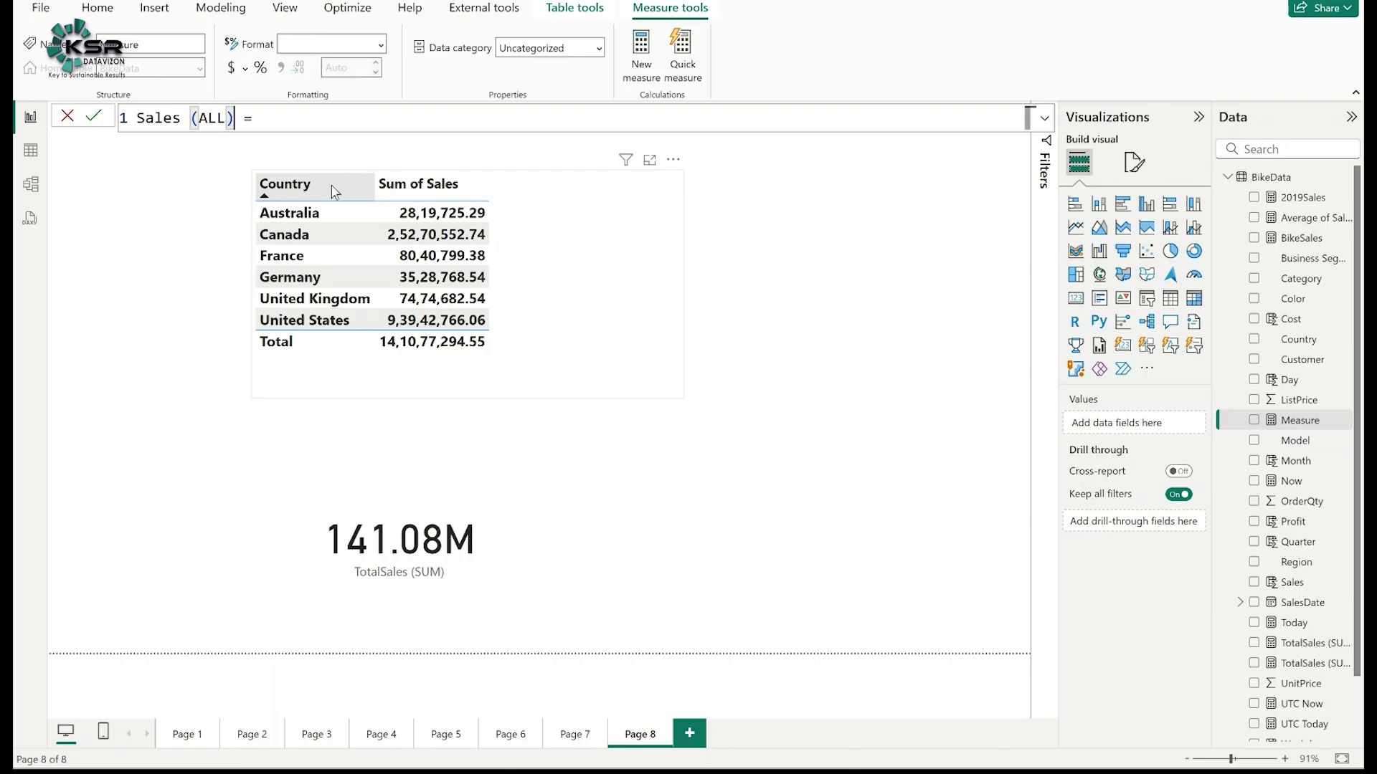
Step: Start the Sales (ALL) formula with CALCULATE, using [TotalSales (SUM)] as its expression
{"action": "left_click", "coordinate": [321, 124]}
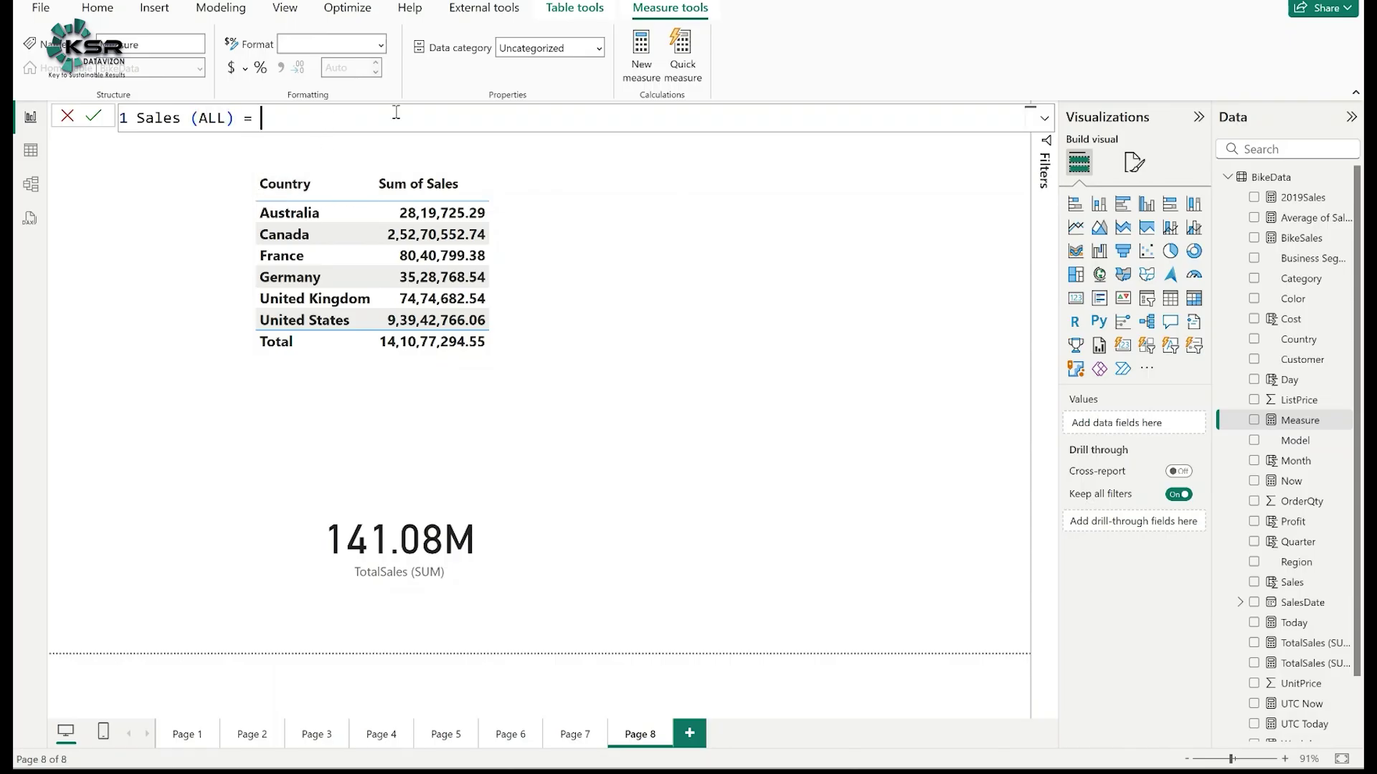
{"action": "type", "text": "cal"}
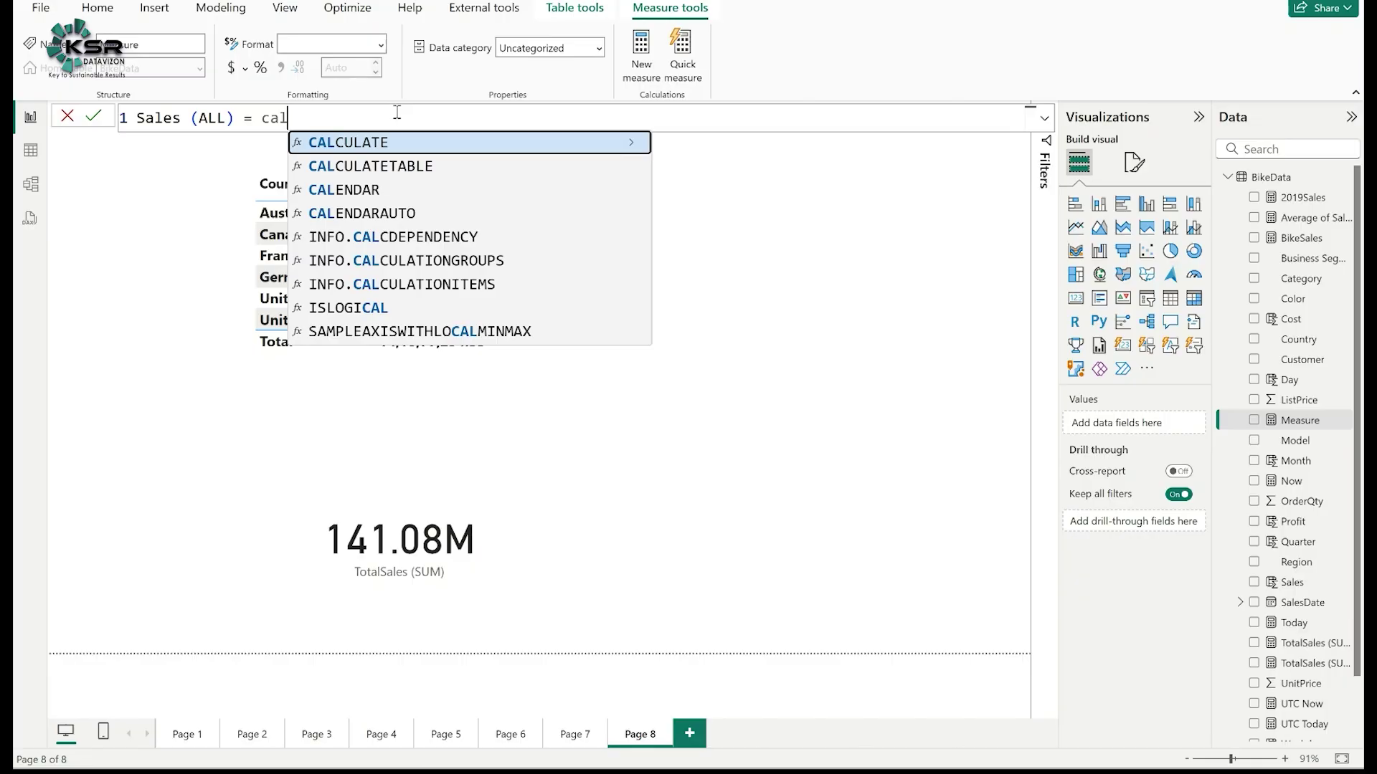
{"action": "left_click", "coordinate": [384, 142]}
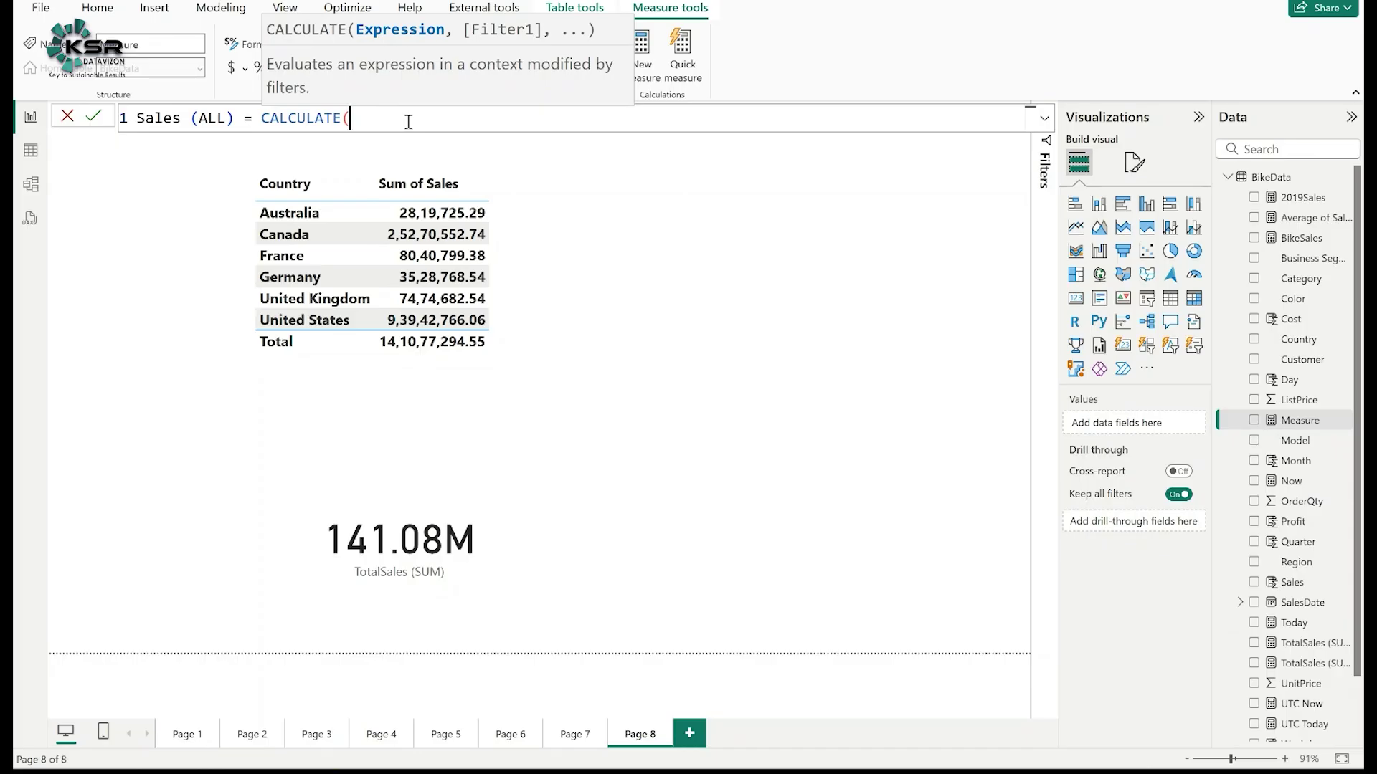
{"action": "type", "text": "Total"}
{"action": "left_click", "coordinate": [475, 149]}
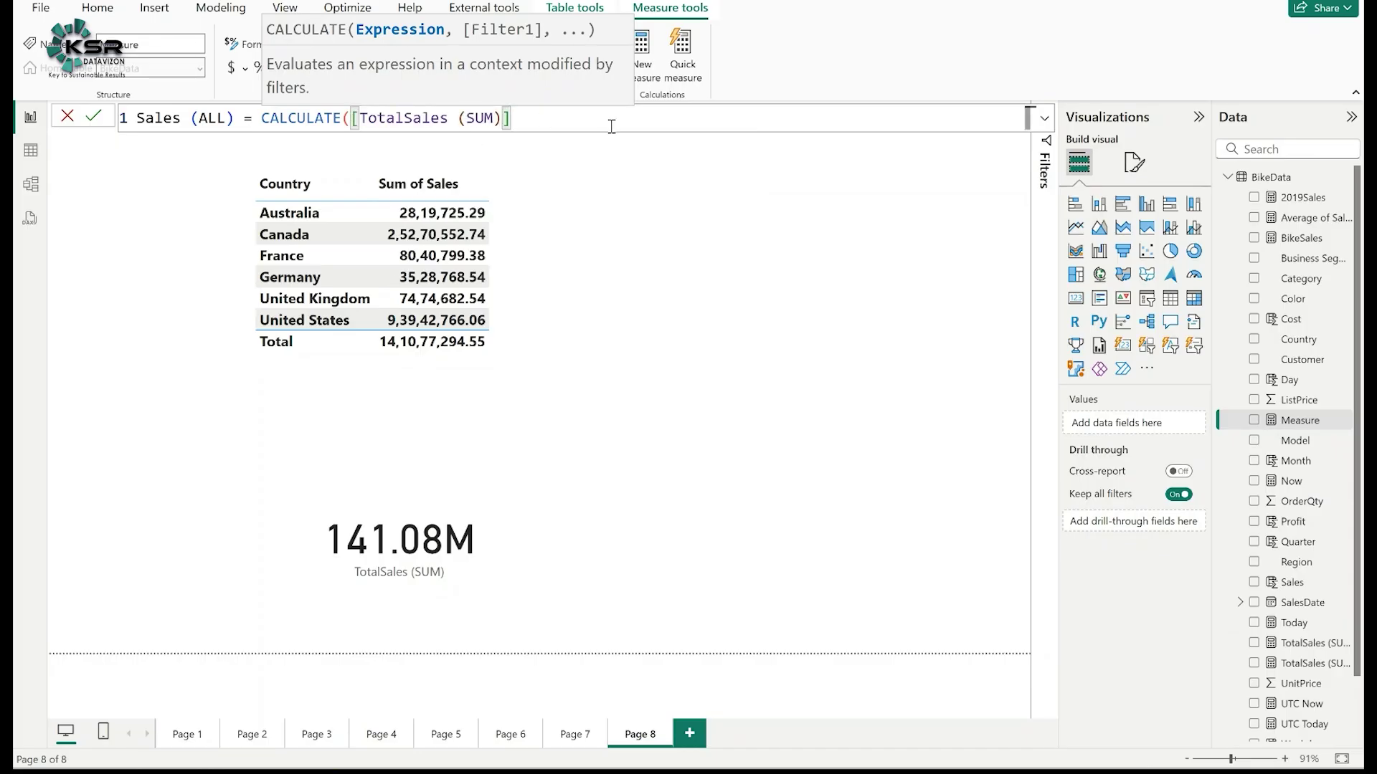
Step: Add ALL(BikeData) as the filter argument and close the CALCULATE formula
{"action": "type", "text": ","}
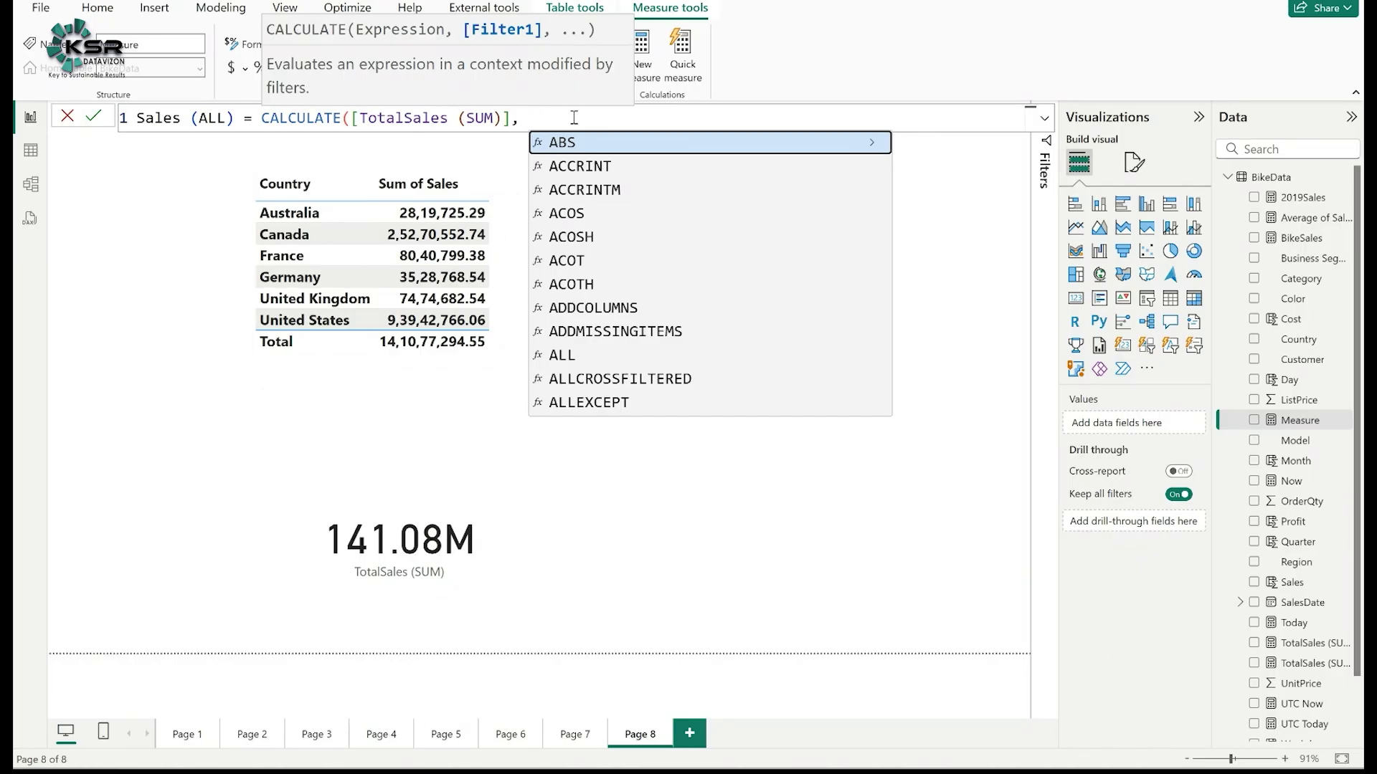
{"action": "type", "text": "all"}
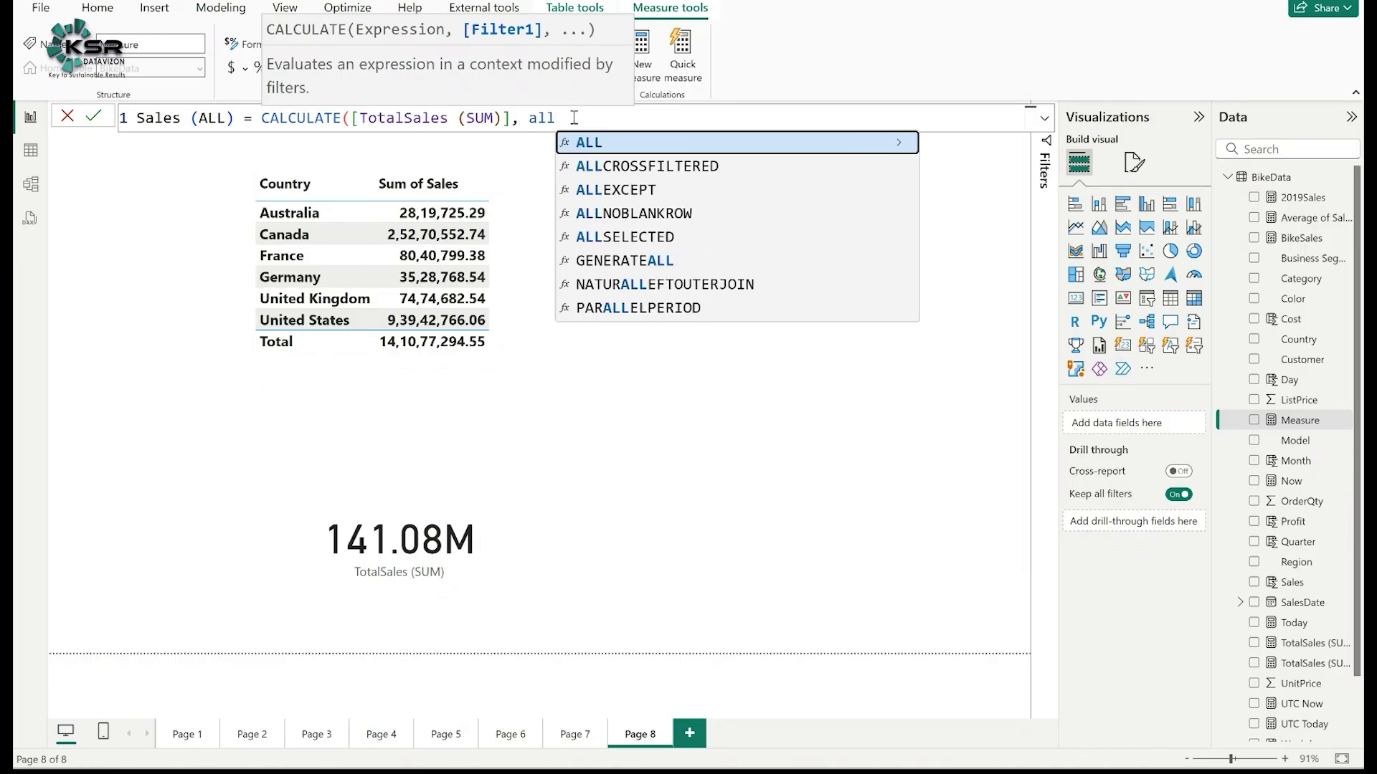
{"action": "key", "text": "Tab"}
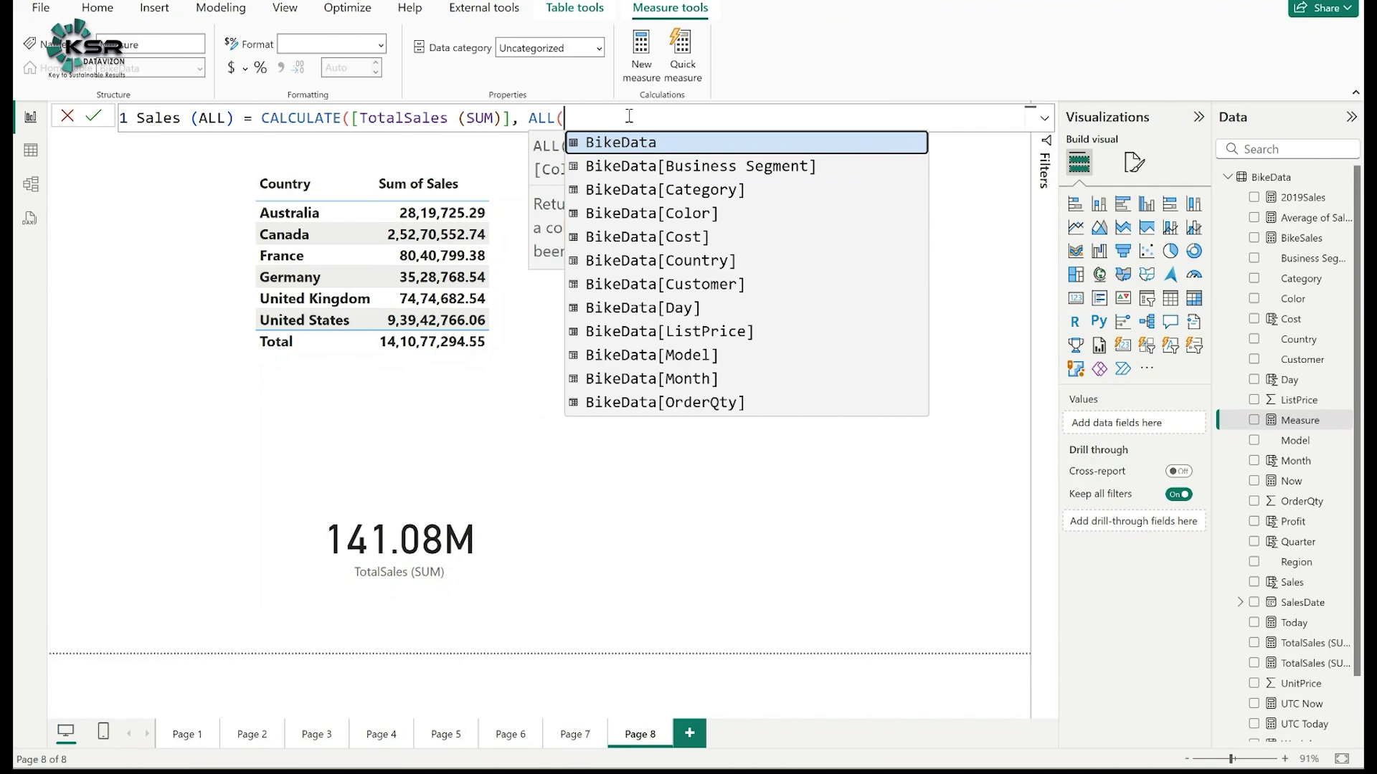
{"action": "key", "text": "Escape"}
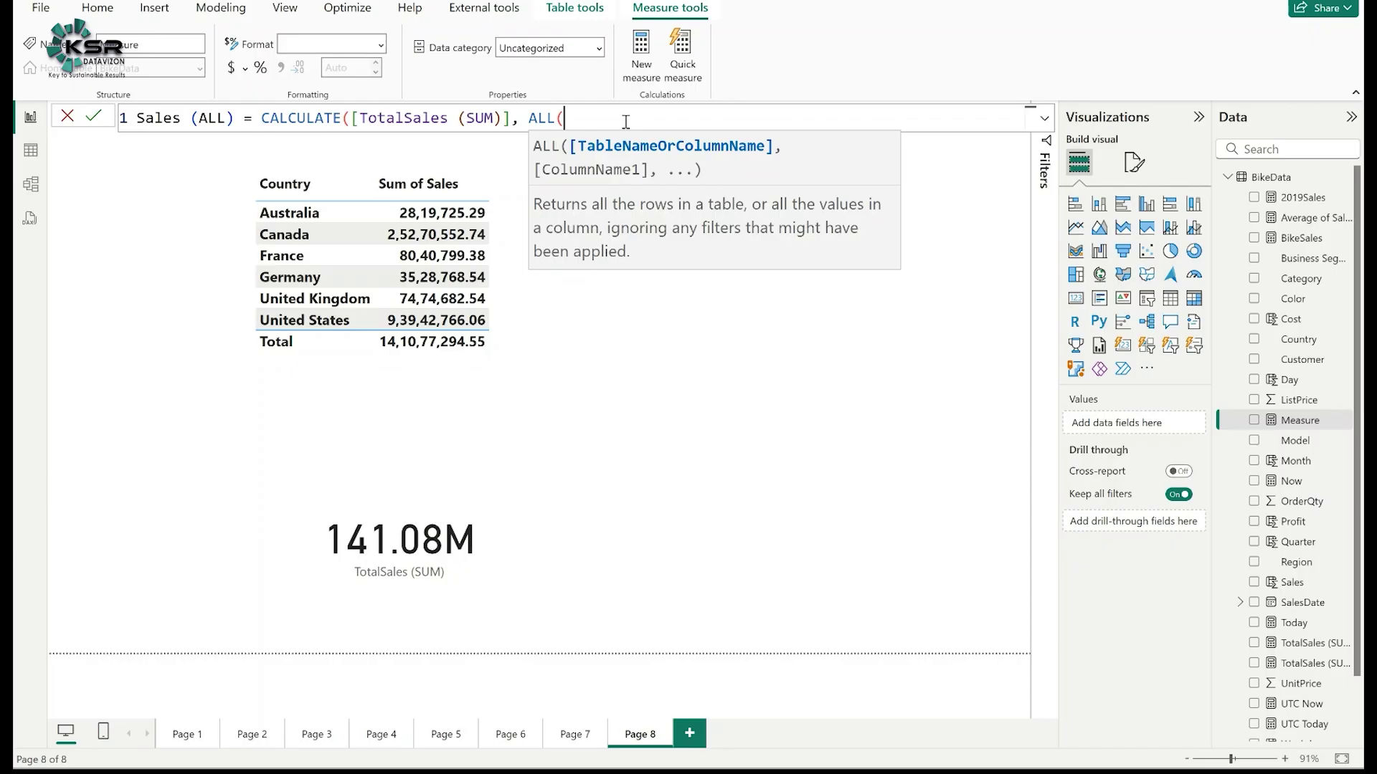
{"action": "type", "text": "BikeData"}
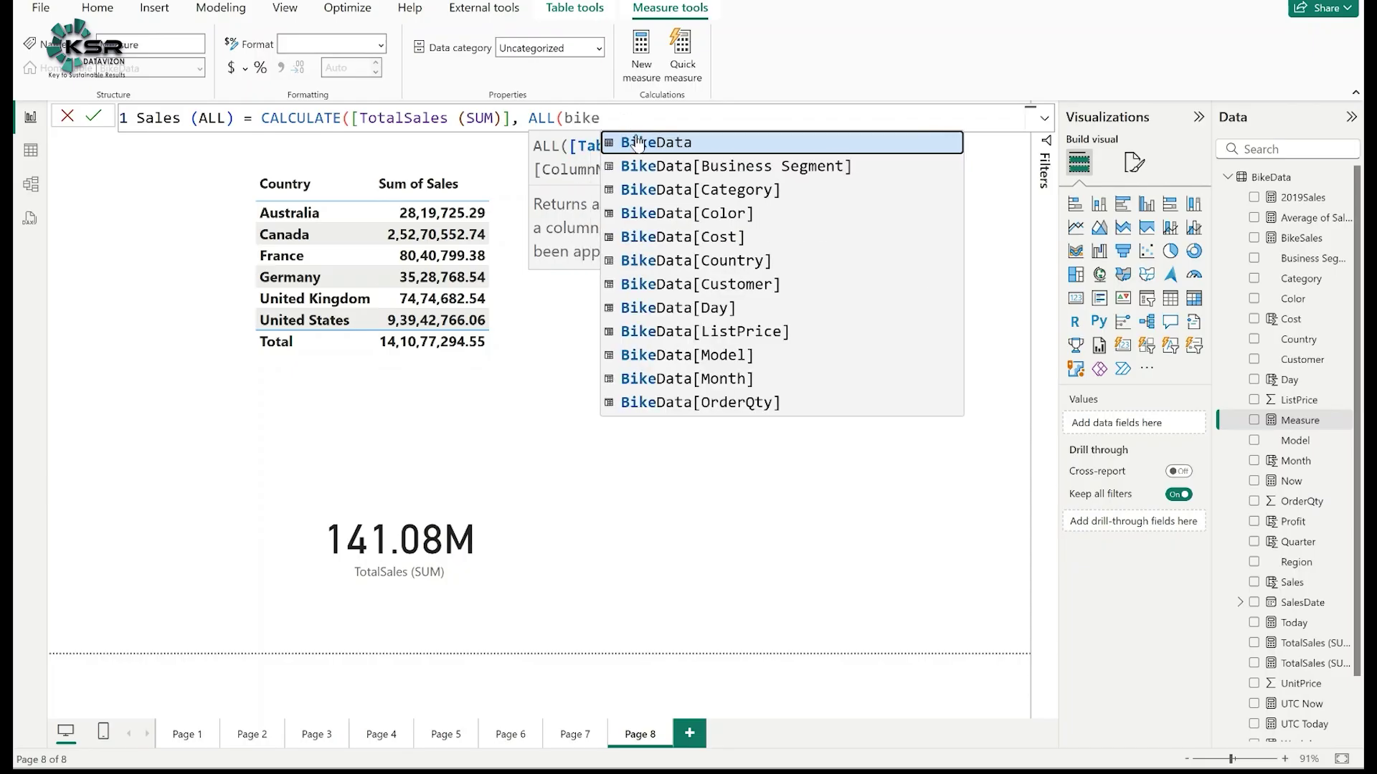
{"action": "type", "text": ")"}
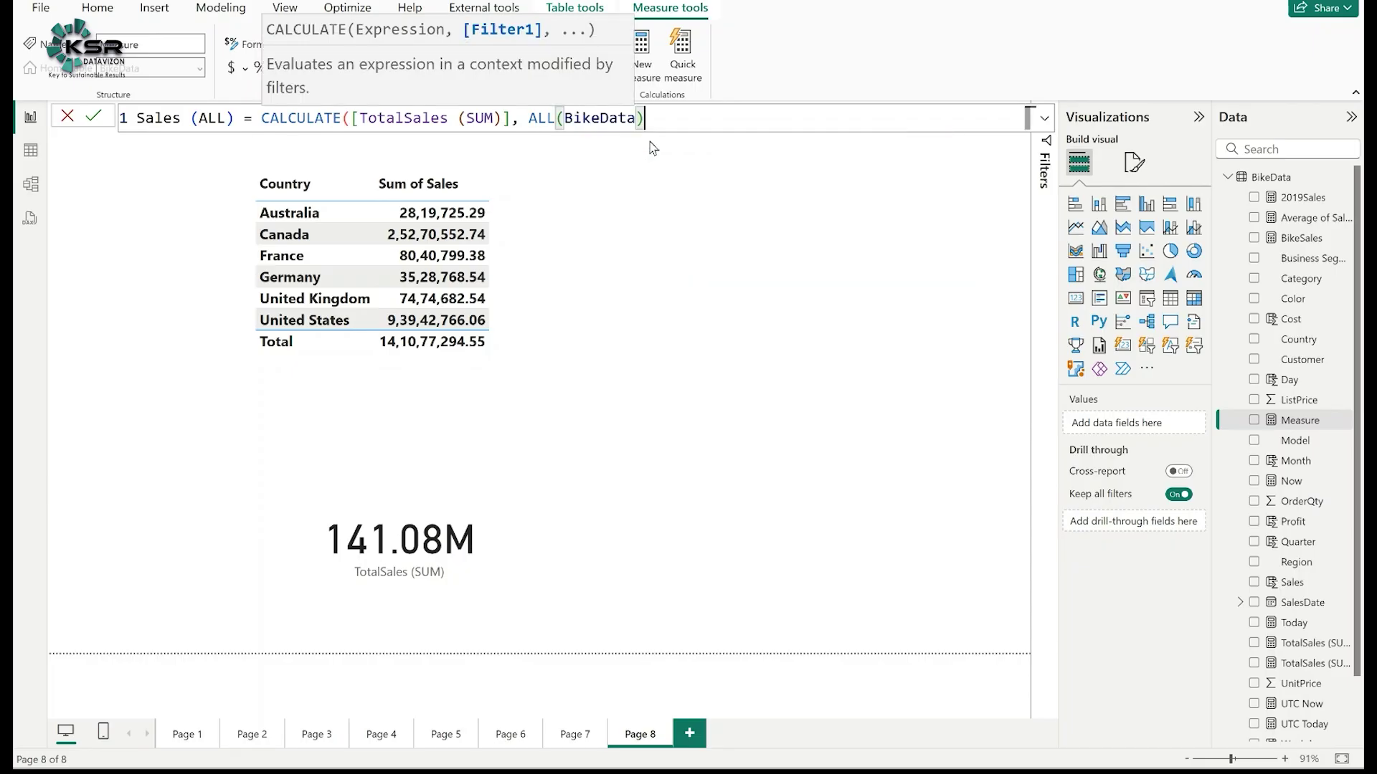
{"action": "type", "text": ")"}
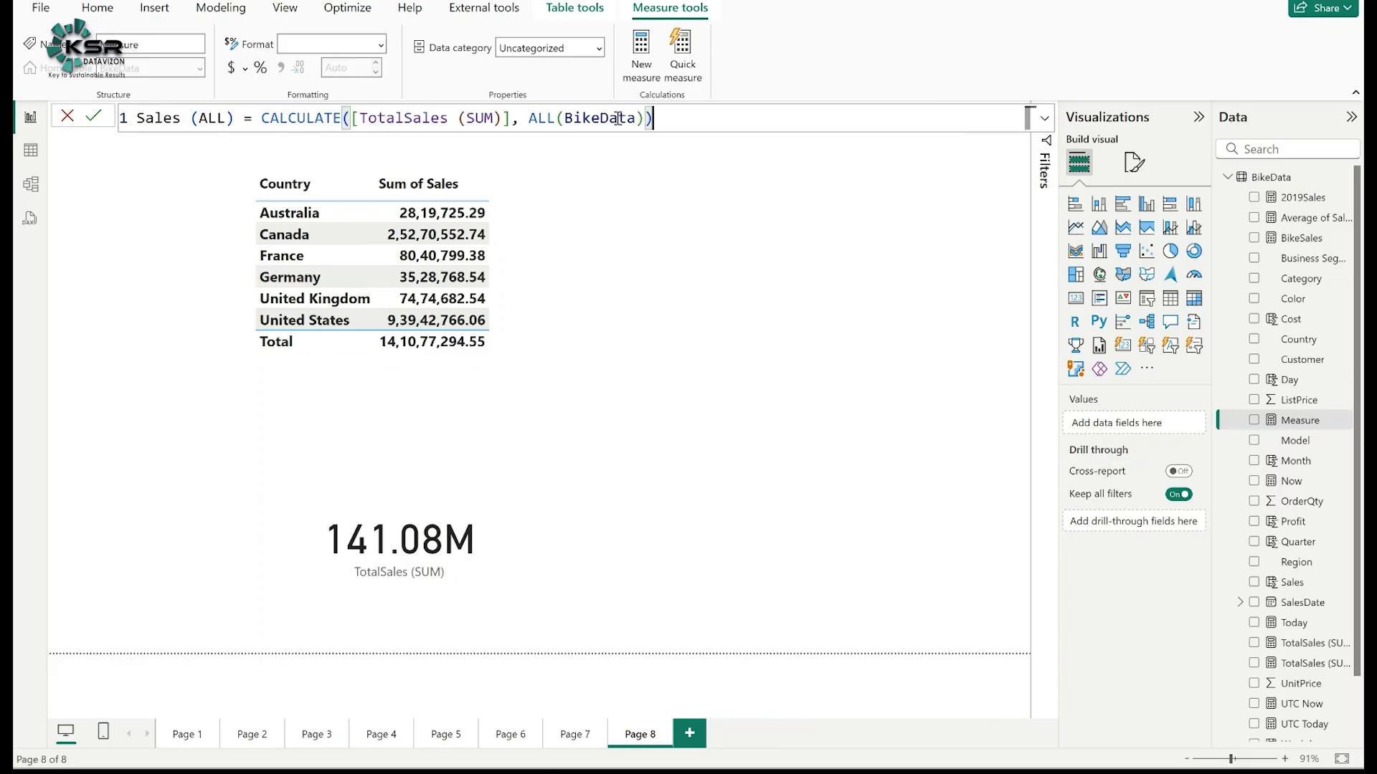
Step: Commit the Sales (ALL) measure and add it as a column to the country sales table
{"action": "left_click", "coordinate": [100, 119]}
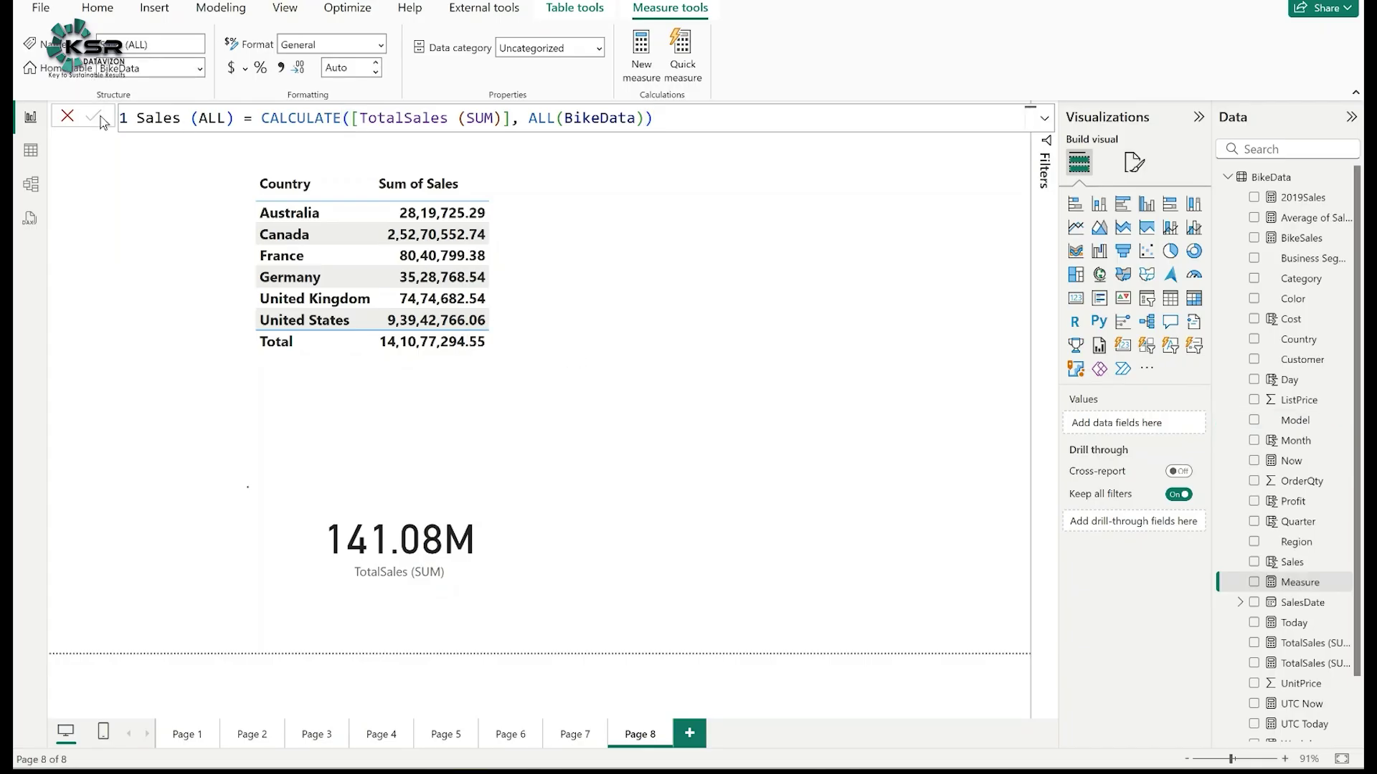
{"action": "left_click", "coordinate": [944, 313]}
{"action": "left_click", "coordinate": [539, 280]}
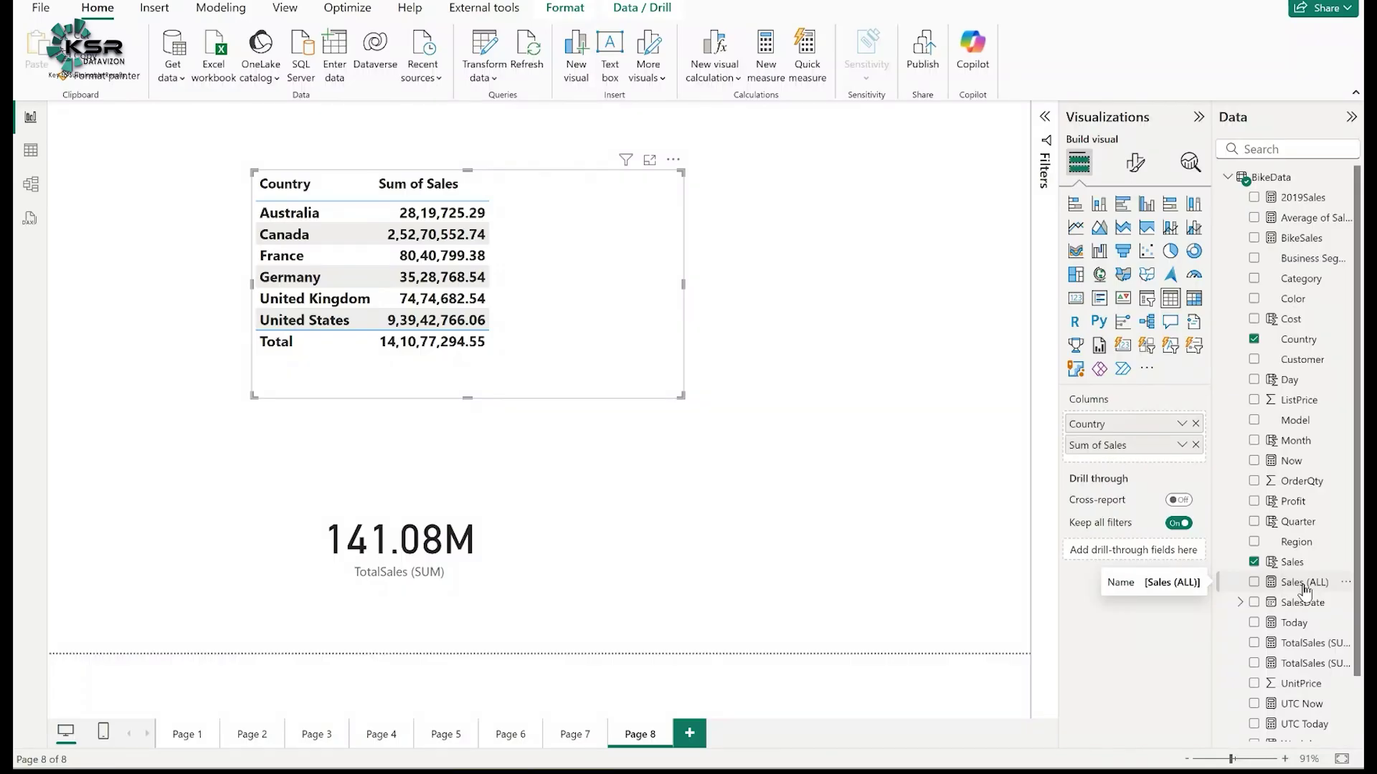
{"action": "left_click_drag", "start_coordinate": [1303, 589], "coordinate": [606, 289]}
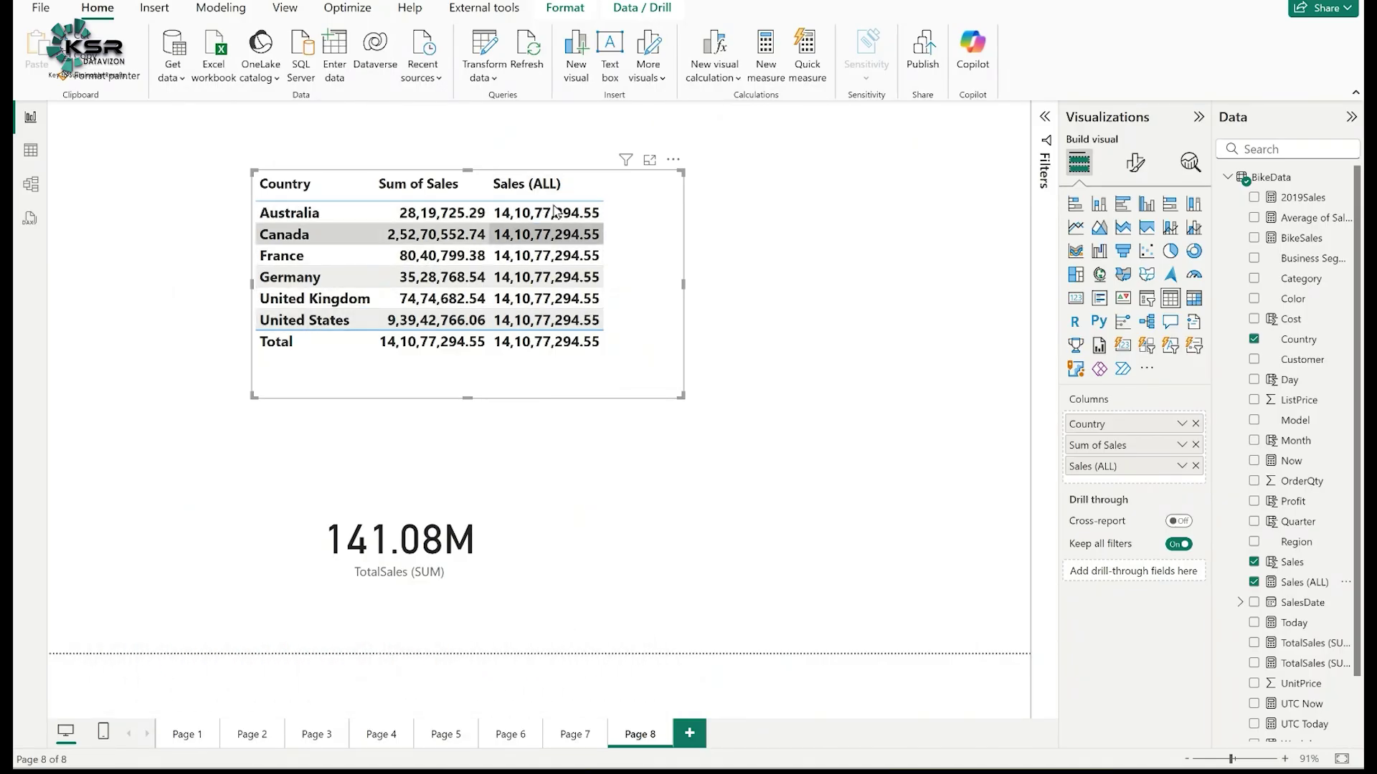
Step: Widen the country table and remove the TotalSales (SUM) column added for comparison with Sales (ALL)
{"action": "left_click", "coordinate": [1313, 588]}
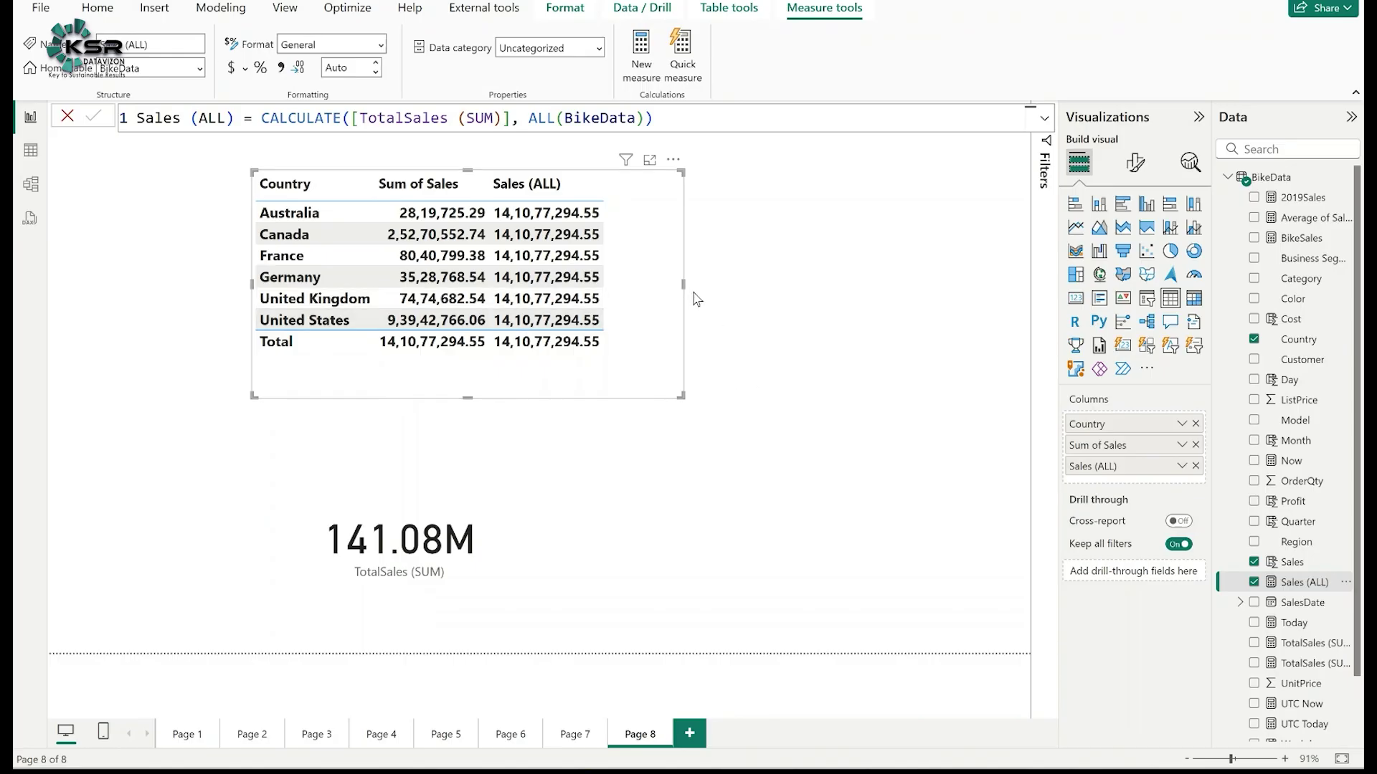
{"action": "left_click_drag", "start_coordinate": [682, 284], "coordinate": [780, 285]}
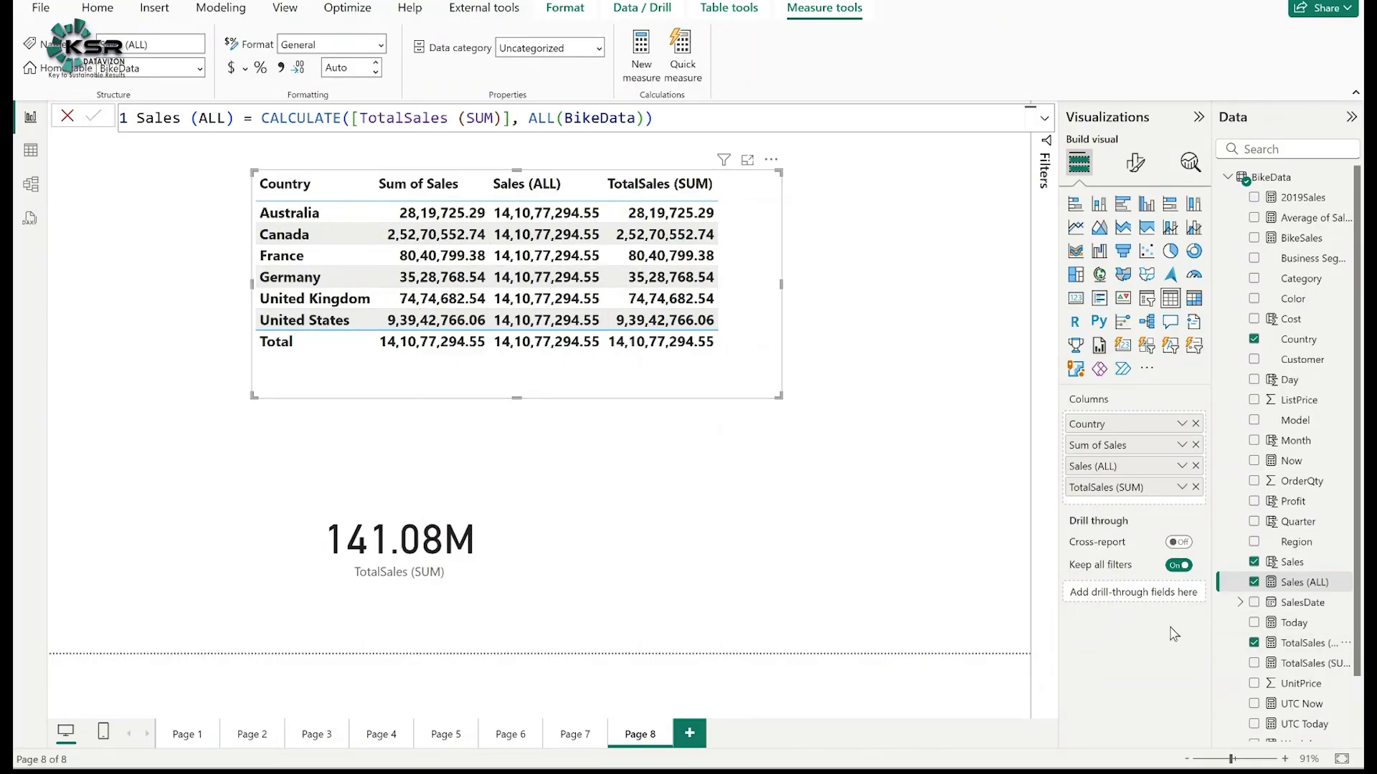
{"action": "left_click", "coordinate": [1195, 488]}
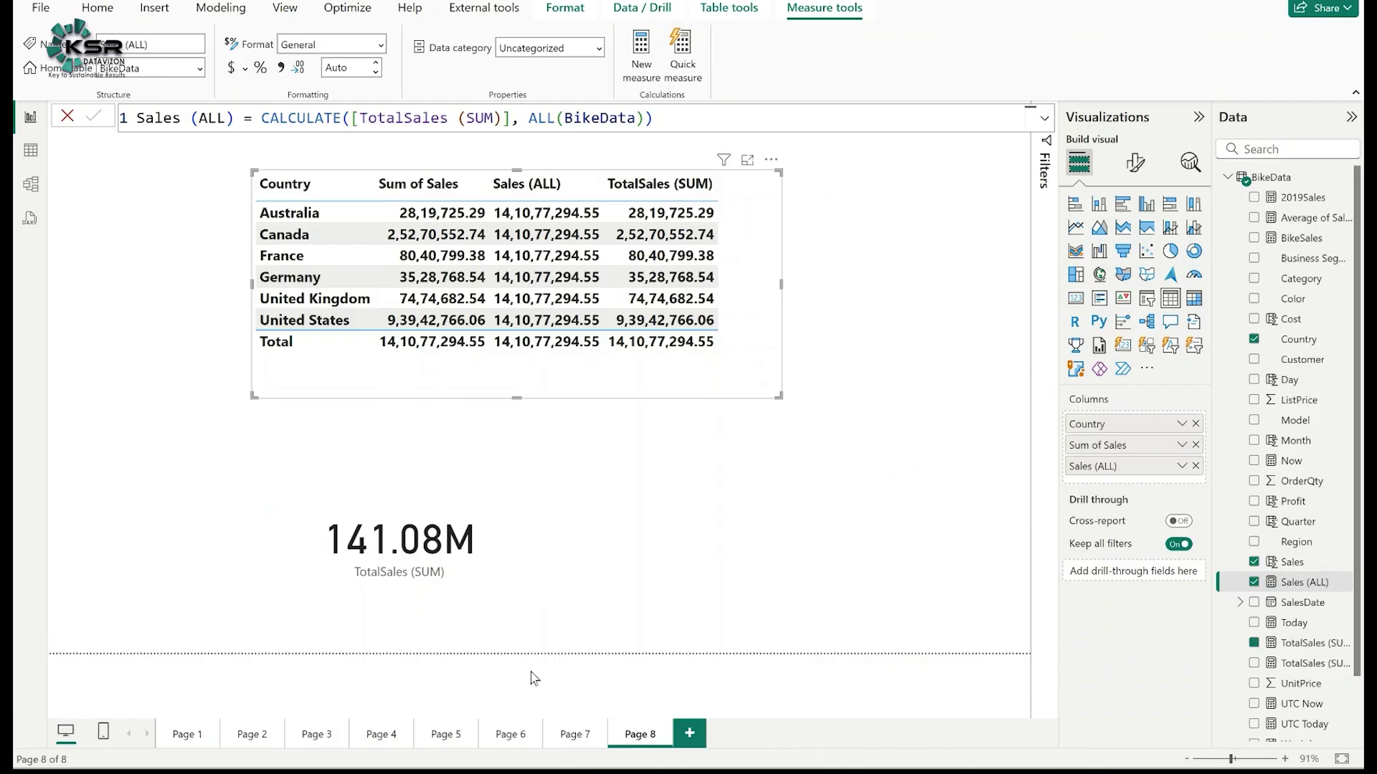
Step: Check the task title on Page 7, then on Page 8 create a BikeData measure named Sales Percn of Grand Total
{"action": "left_click", "coordinate": [574, 736]}
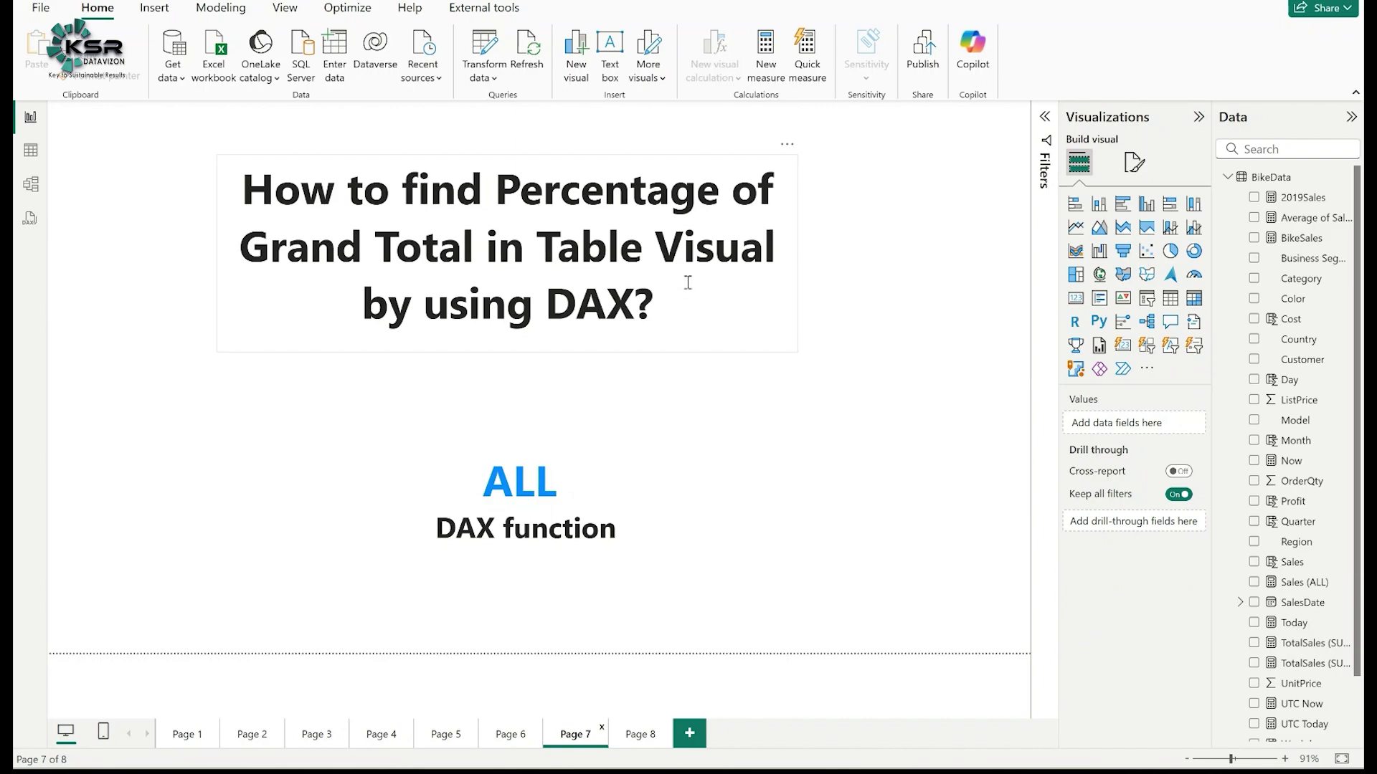
{"action": "left_click", "coordinate": [643, 737]}
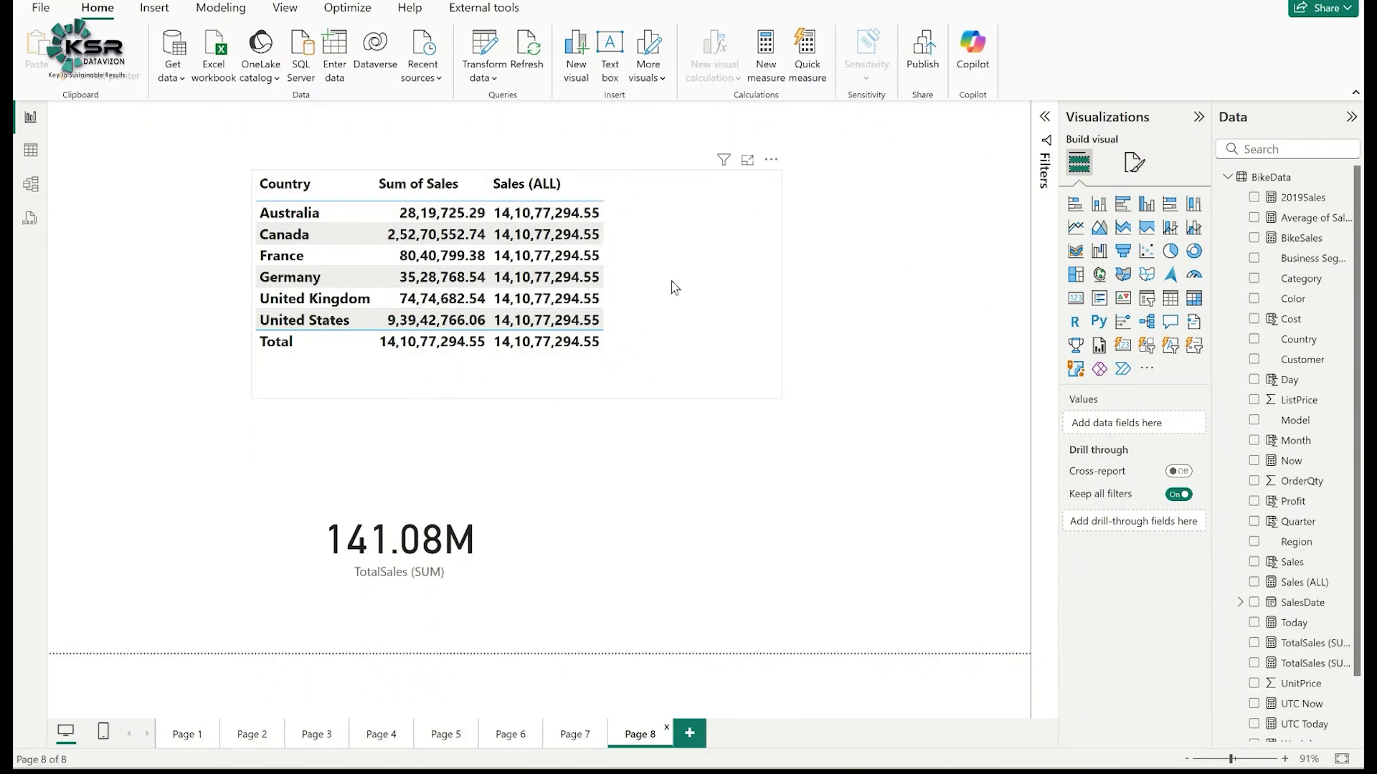
{"action": "left_click", "coordinate": [1263, 185]}
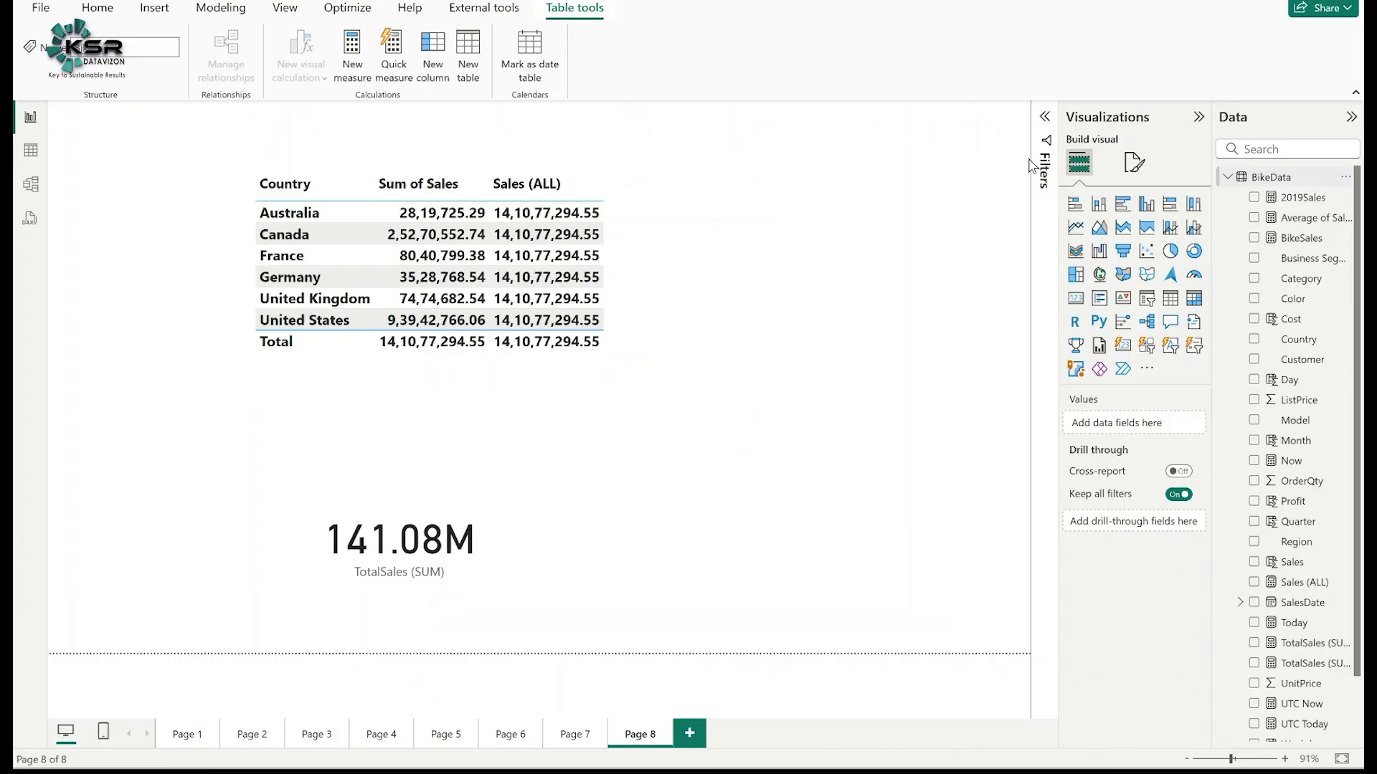
{"action": "left_click", "coordinate": [352, 56]}
{"action": "type", "text": "Sal"}
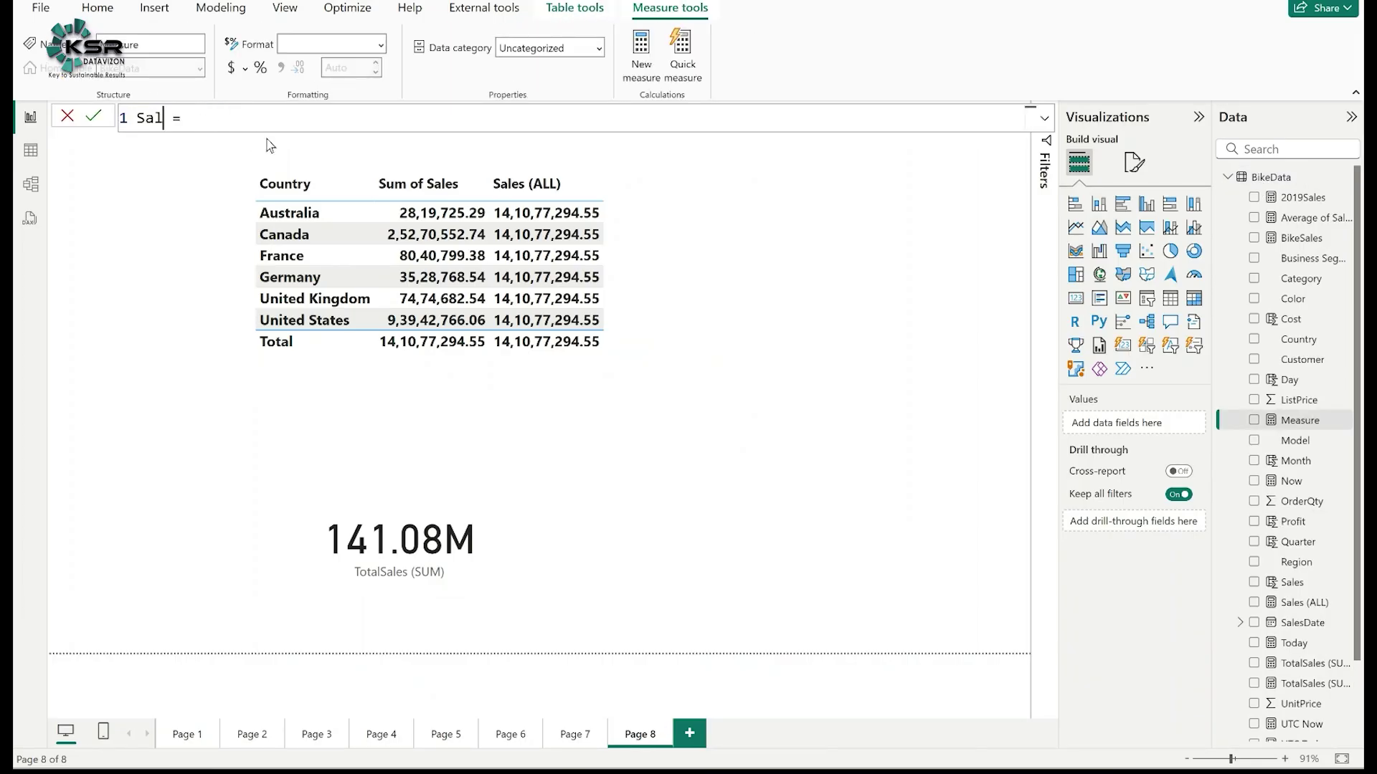
{"action": "type", "text": "es Percn of Grand Total"}
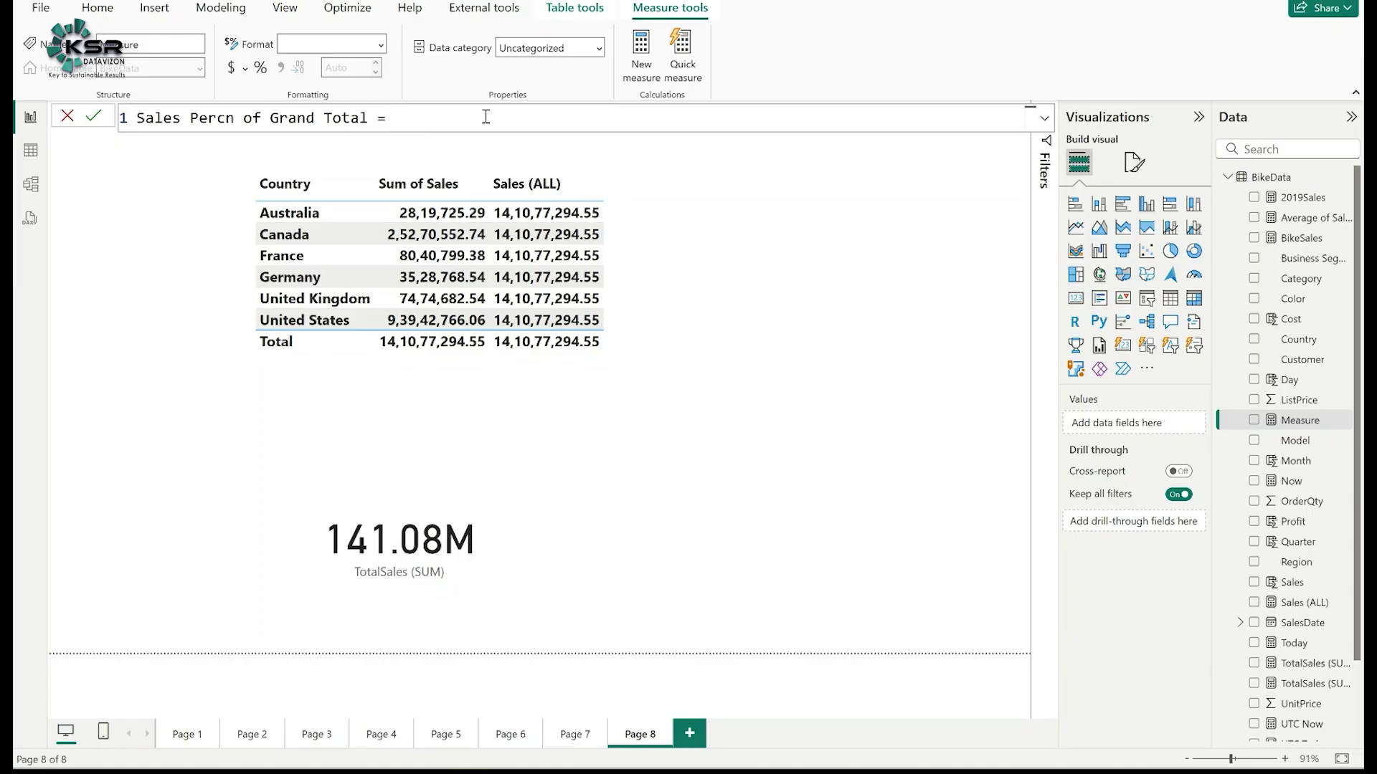
Step: Define the Sales Percn of Grand Total measure as DIVIDE([TotalSales (SUM)], [Sales (ALL)]) and commit it
{"action": "type", "text": "di"}
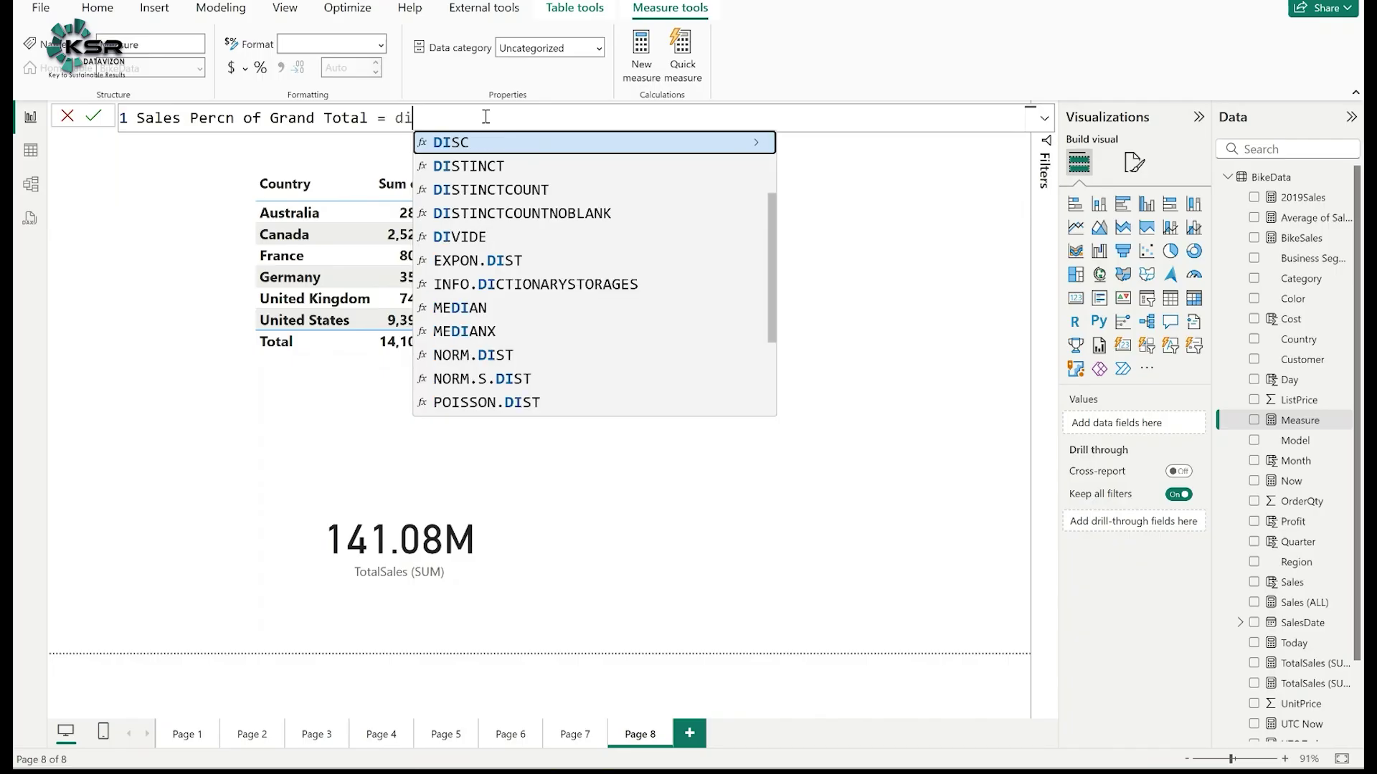
{"action": "type", "text": "v"}
{"action": "key", "text": "Tab"}
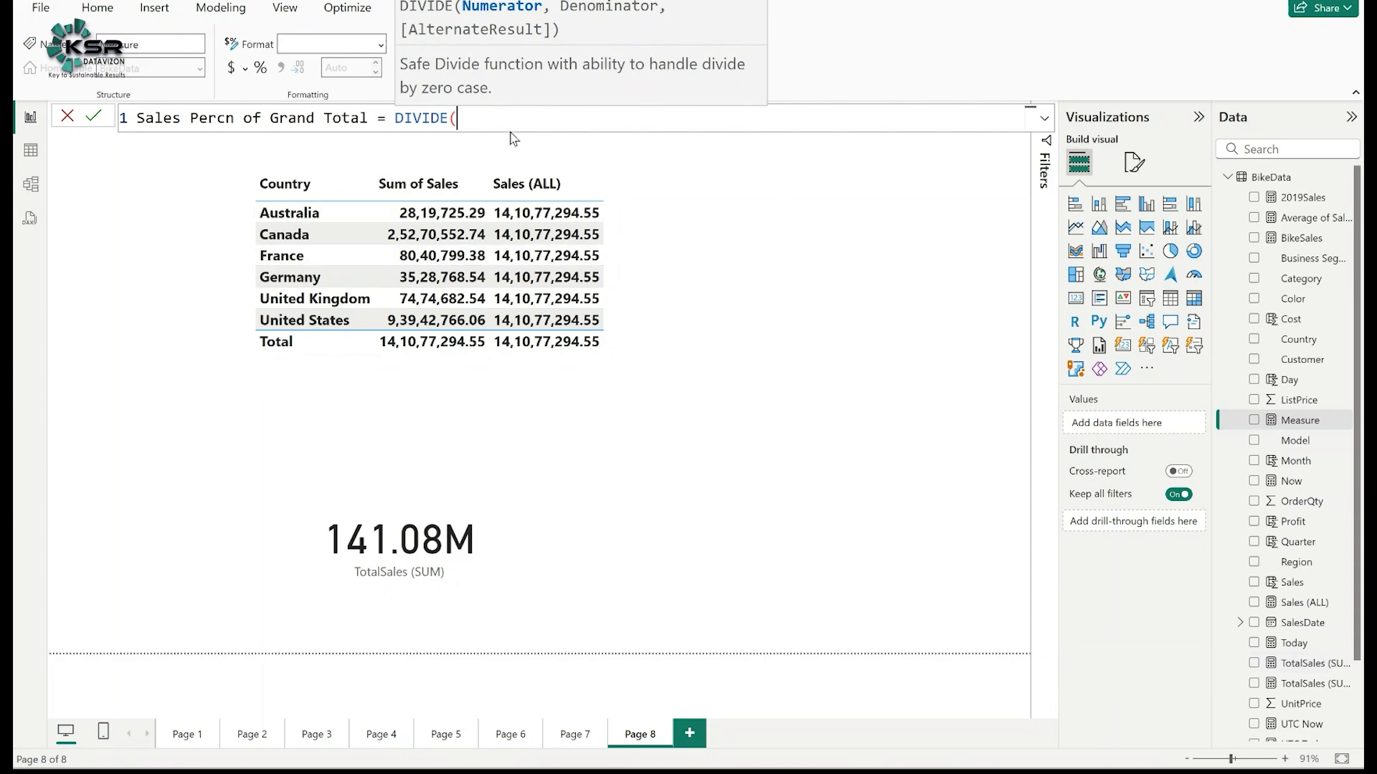
{"action": "type", "text": "total"}
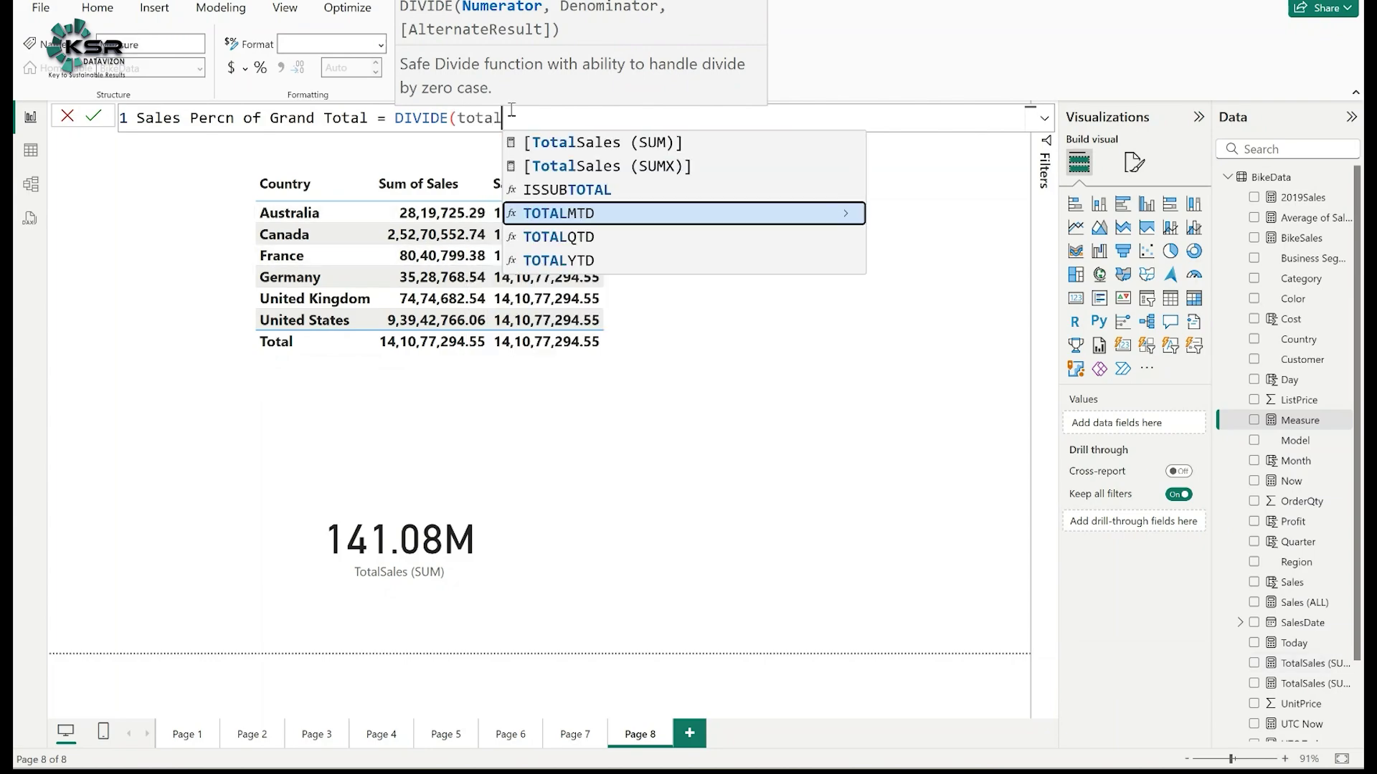
{"action": "left_click", "coordinate": [560, 143]}
{"action": "type", "text": ","}
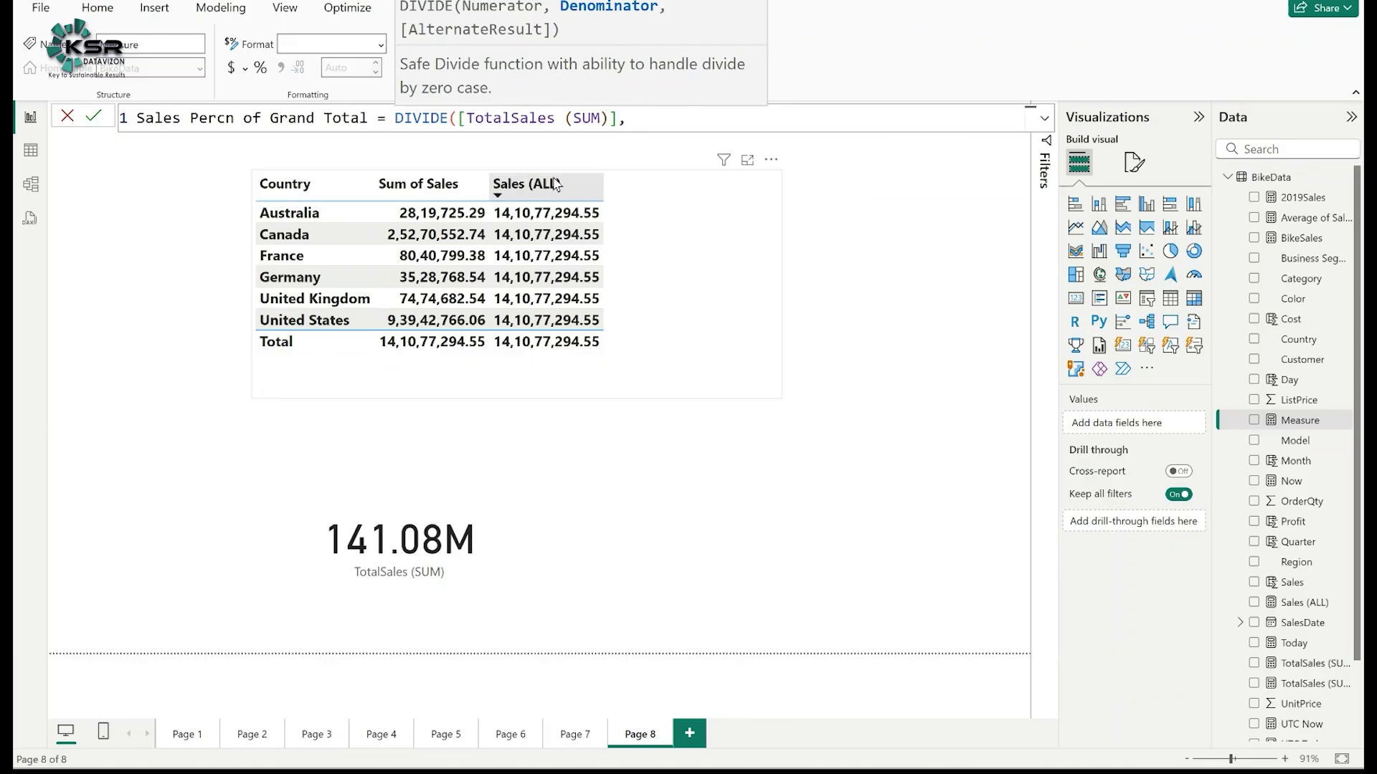
{"action": "type", "text": " sales"}
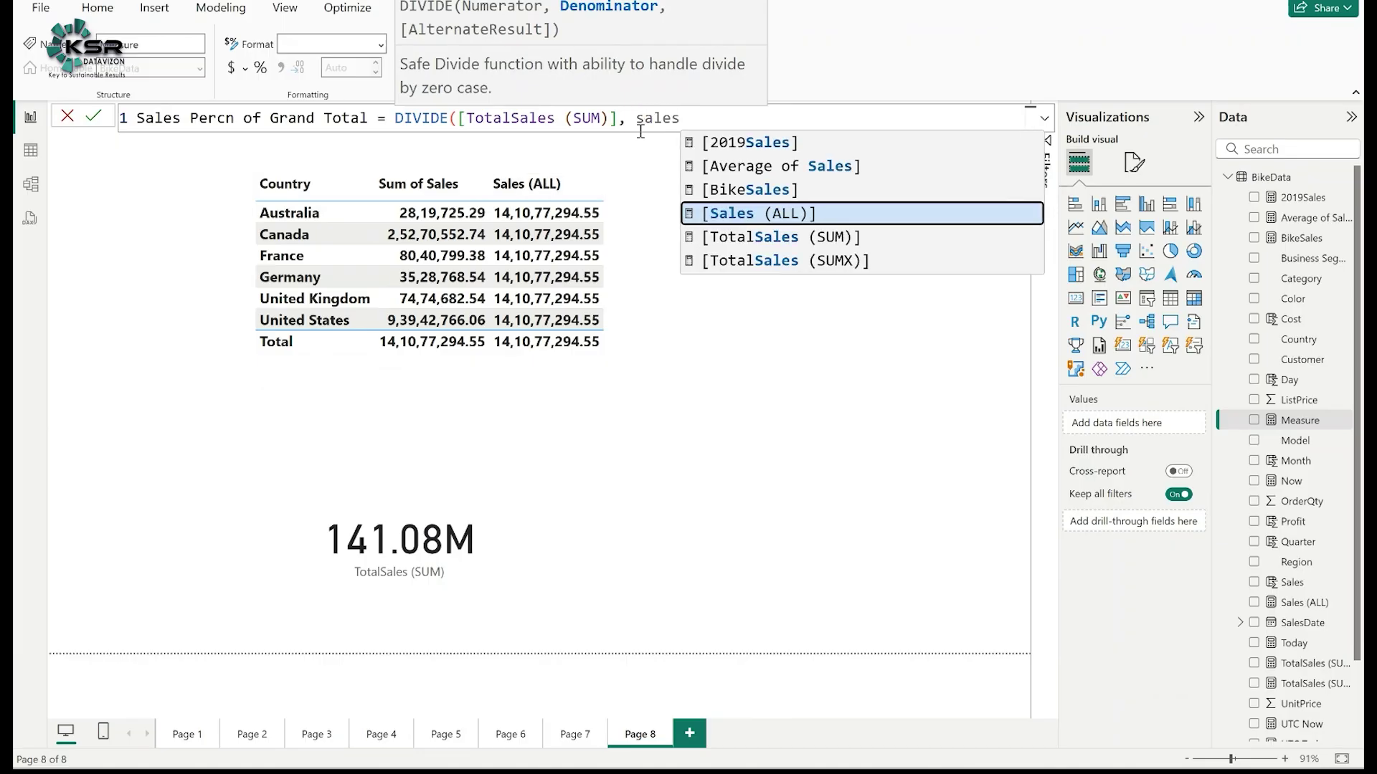
{"action": "left_click", "coordinate": [728, 214]}
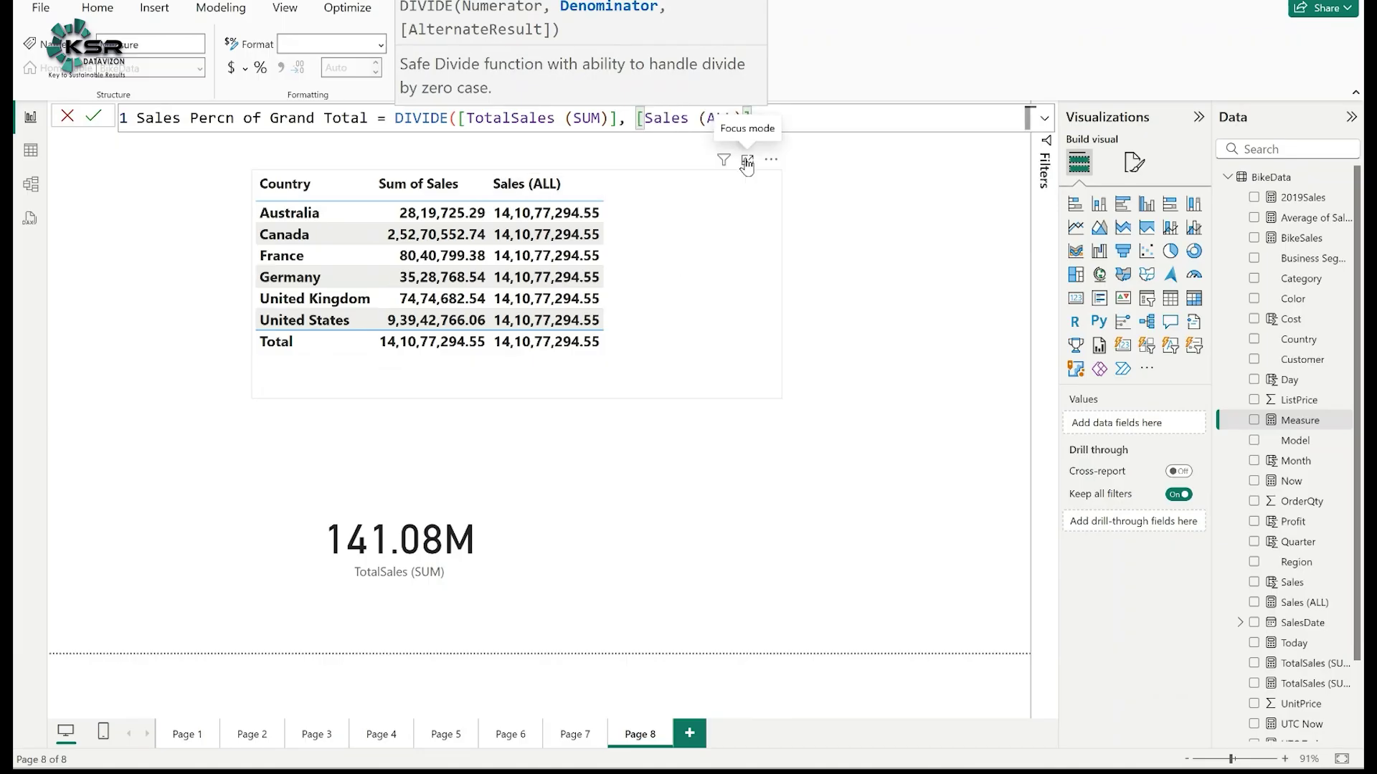
{"action": "type", "text": ")"}
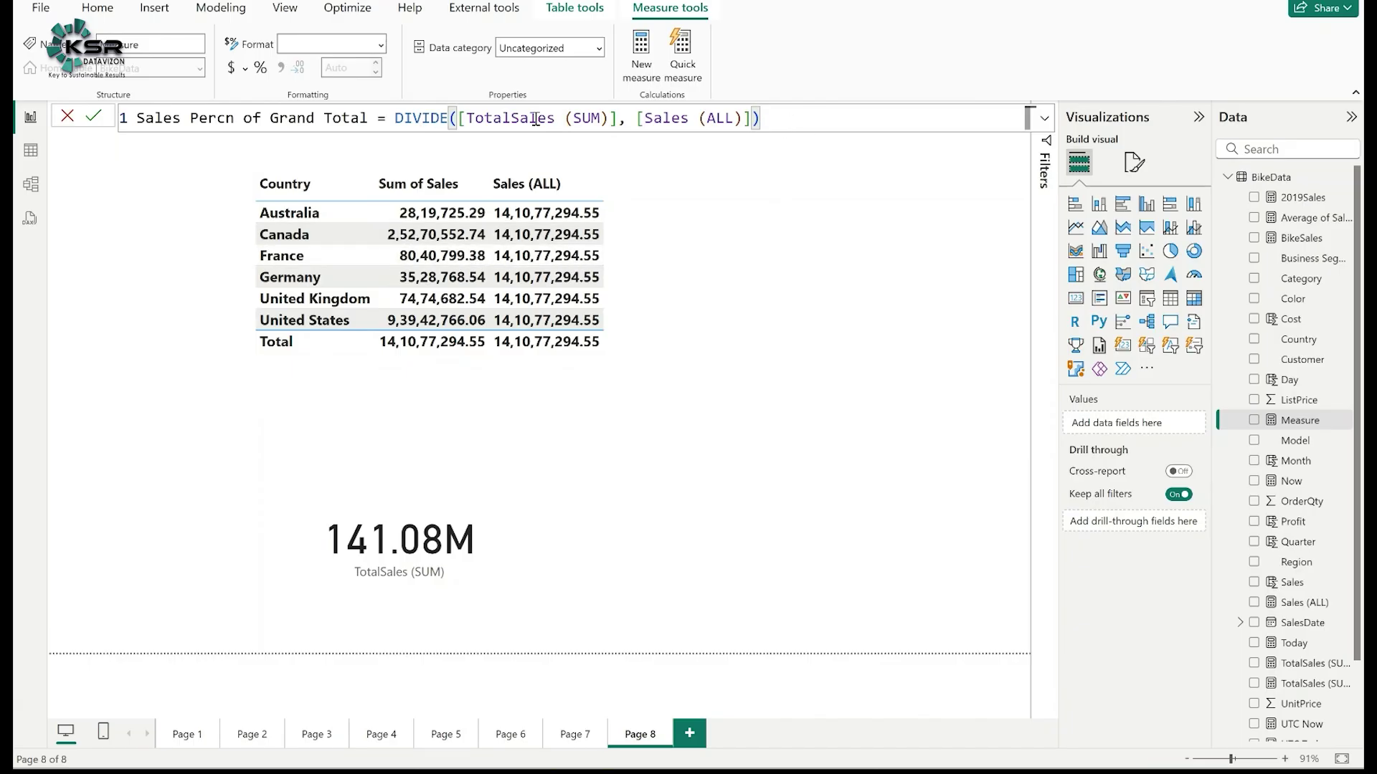
{"action": "left_click", "coordinate": [94, 121]}
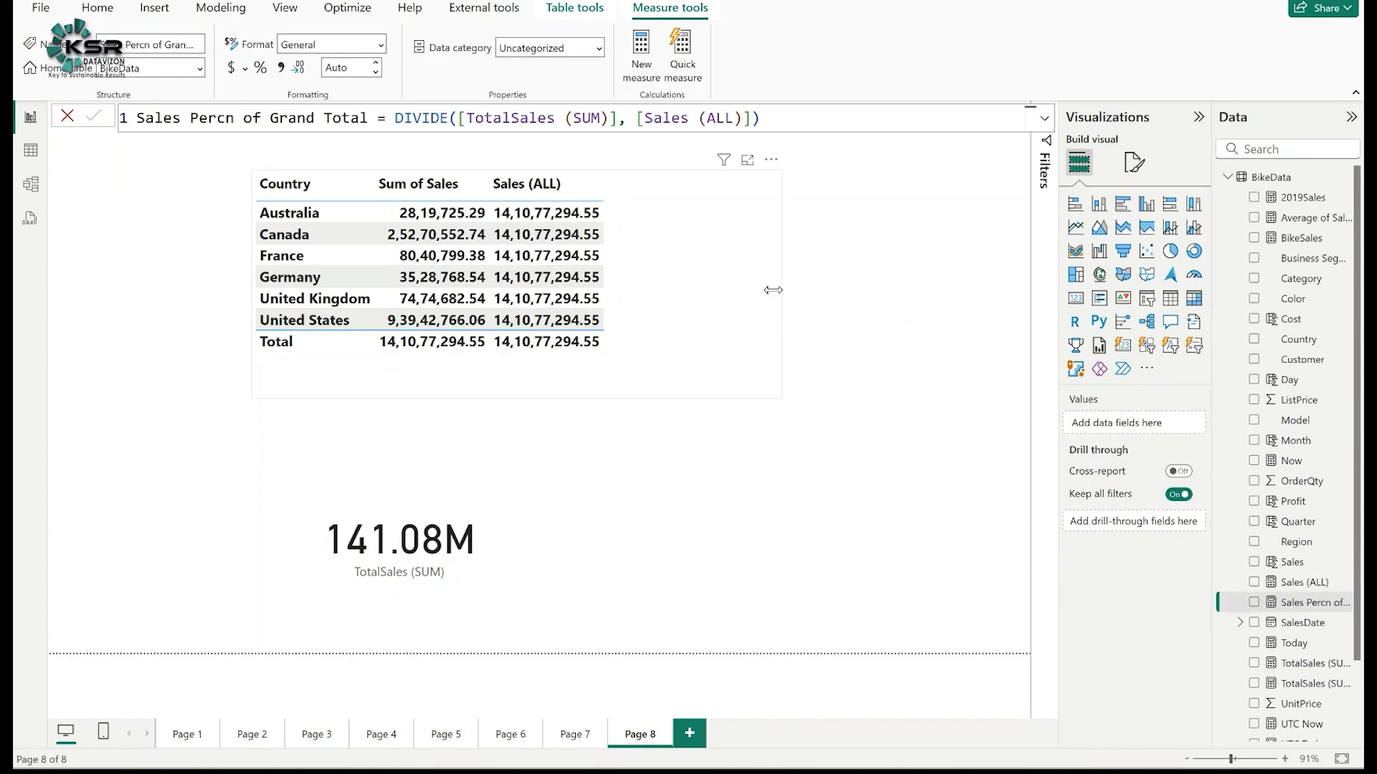
Step: Widen the country table and add the Sales Percn of Grand Total measure as its last column
{"action": "left_click", "coordinate": [773, 286]}
{"action": "left_click_drag", "start_coordinate": [778, 286], "coordinate": [853, 292]}
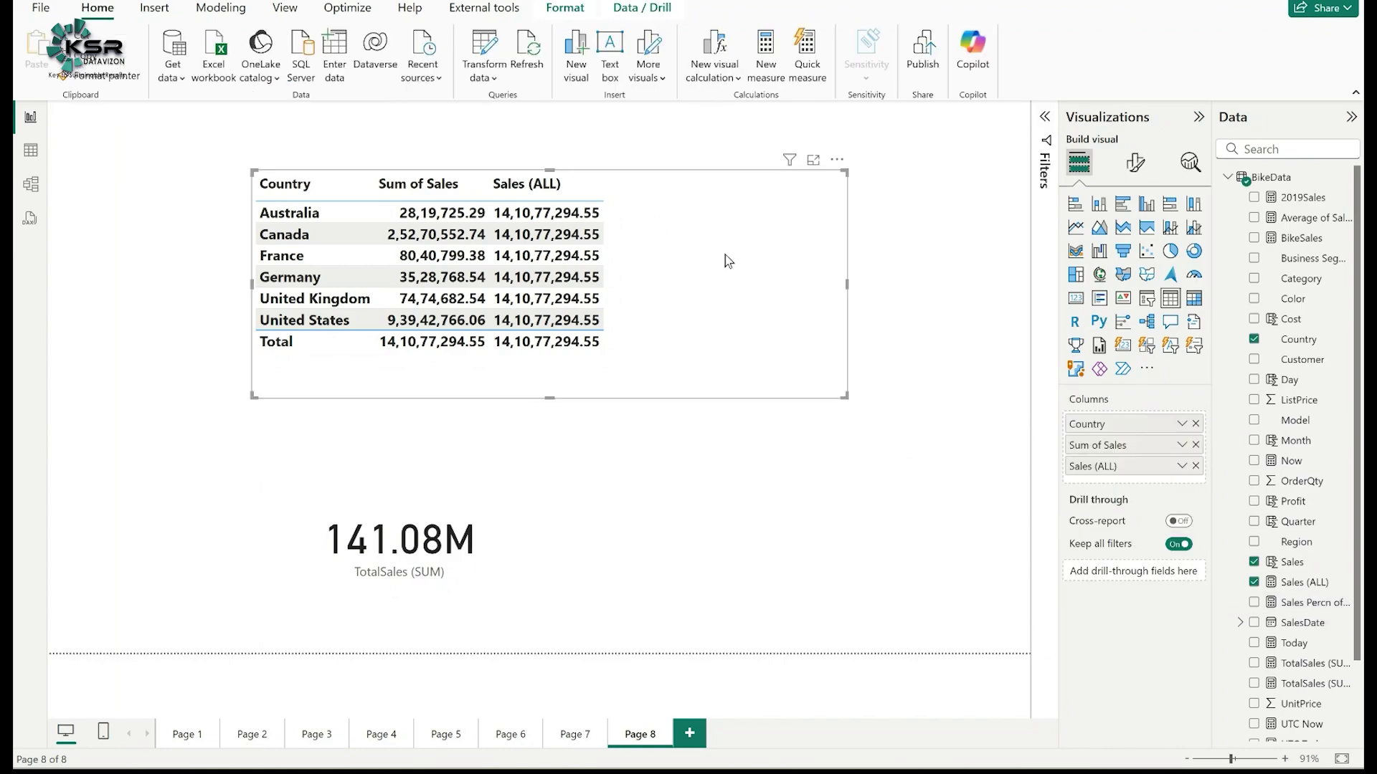
{"action": "left_click_drag", "start_coordinate": [1298, 608], "coordinate": [731, 260]}
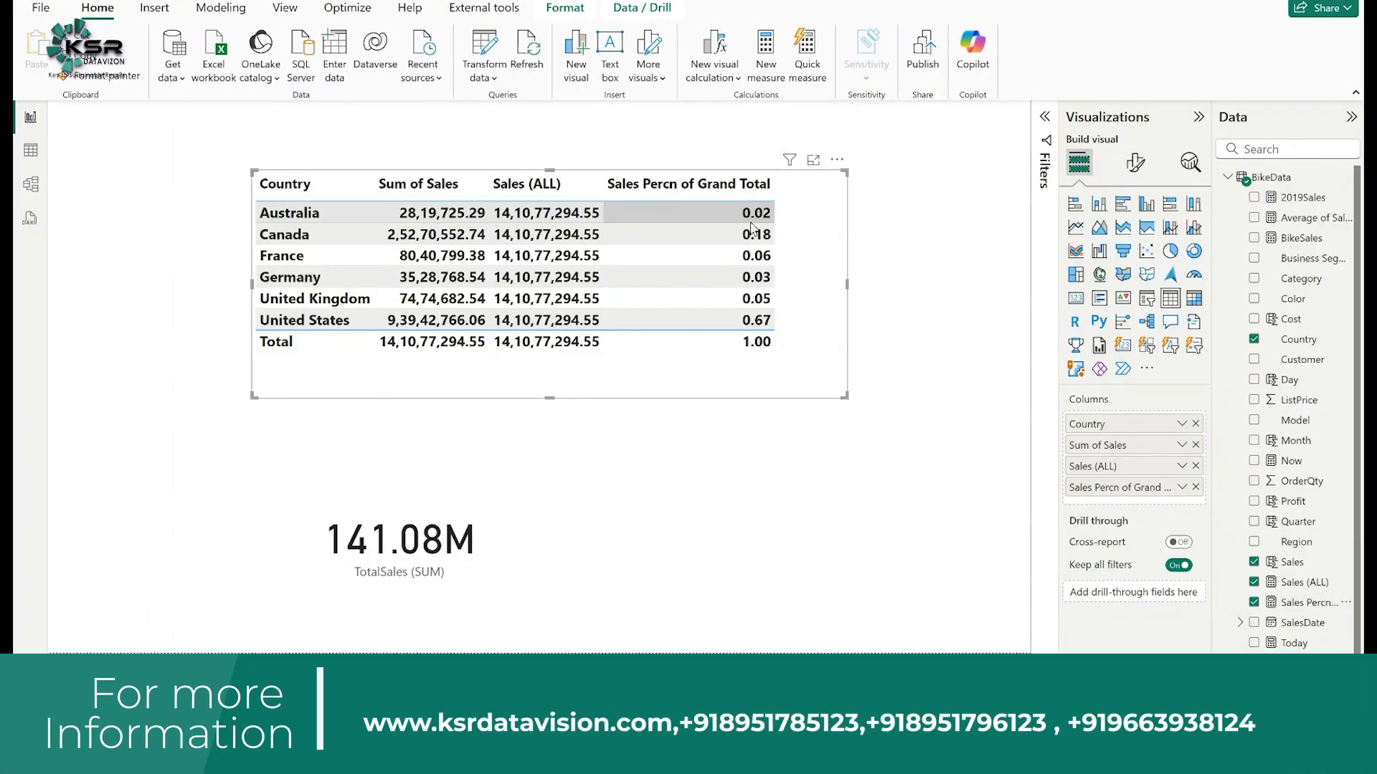
Step: Format the Sales Percn of Grand Total measure as a percentage
{"action": "left_click", "coordinate": [1305, 602]}
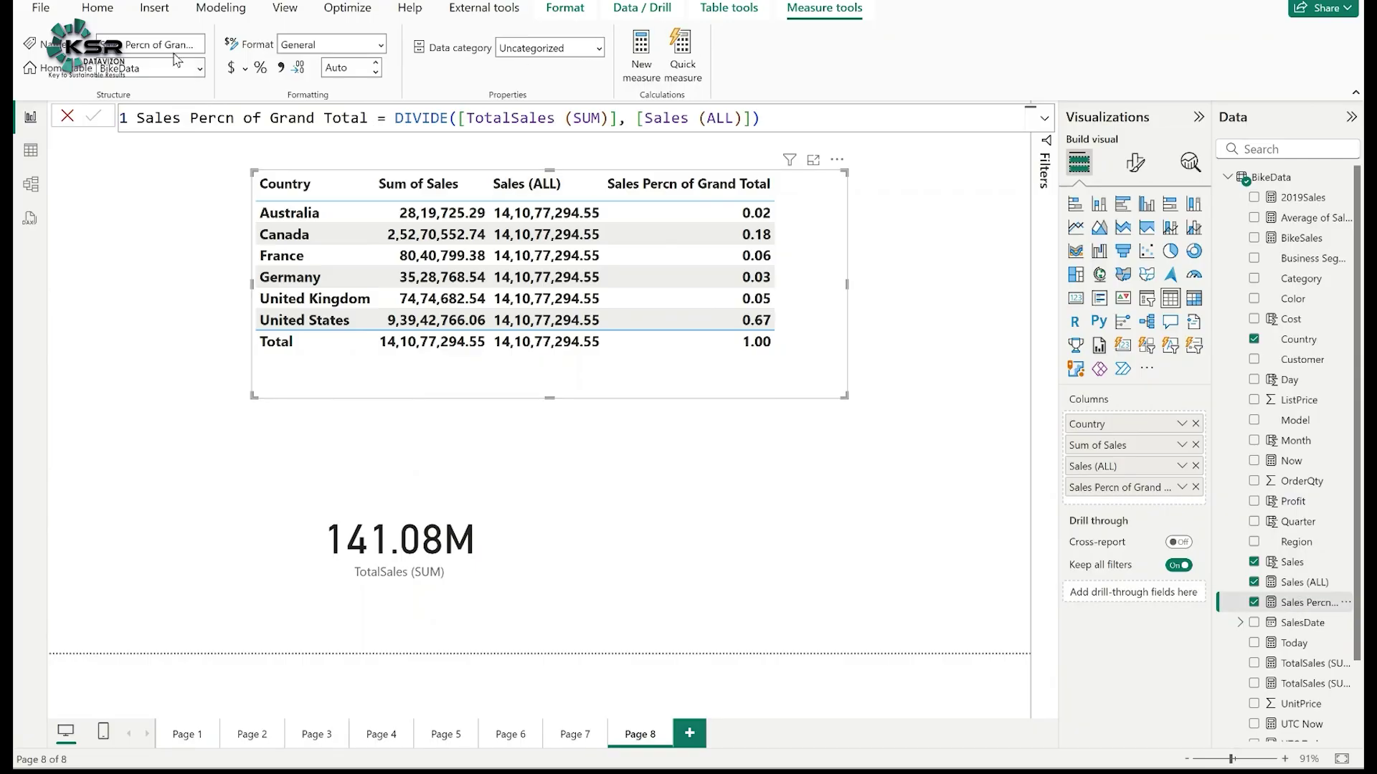
{"action": "left_click", "coordinate": [262, 75]}
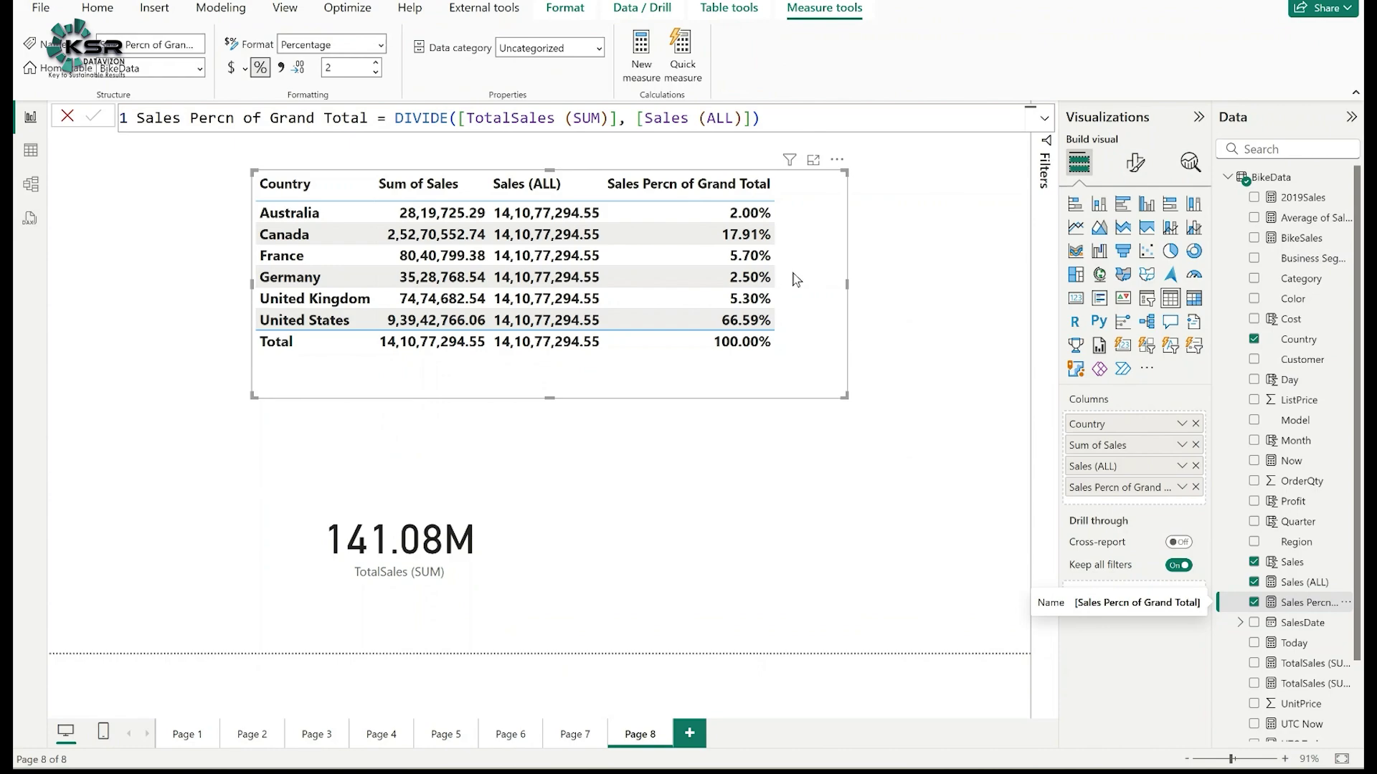
{"action": "left_click", "coordinate": [910, 286]}
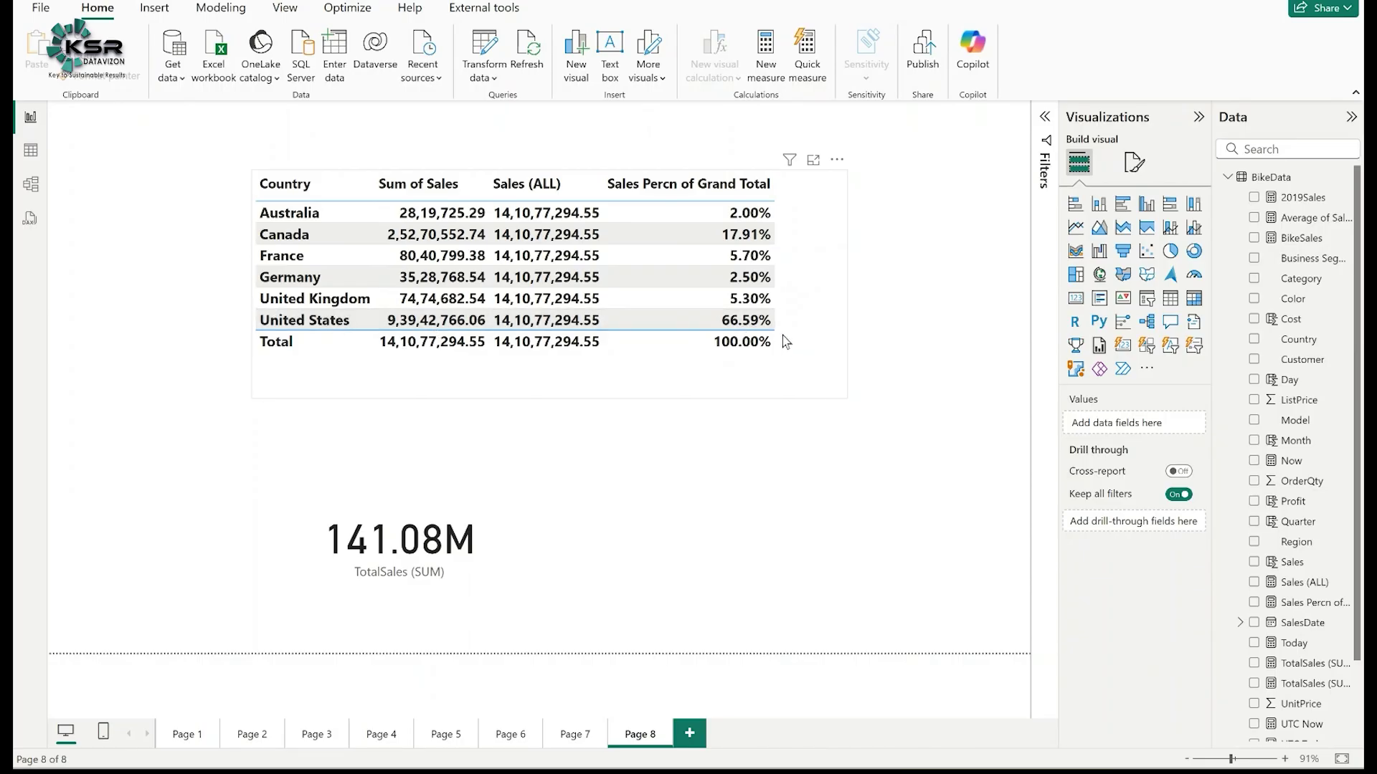
Step: Reduce the height and width of the country table's frame to sit closer to its four columns
{"action": "left_click", "coordinate": [535, 397]}
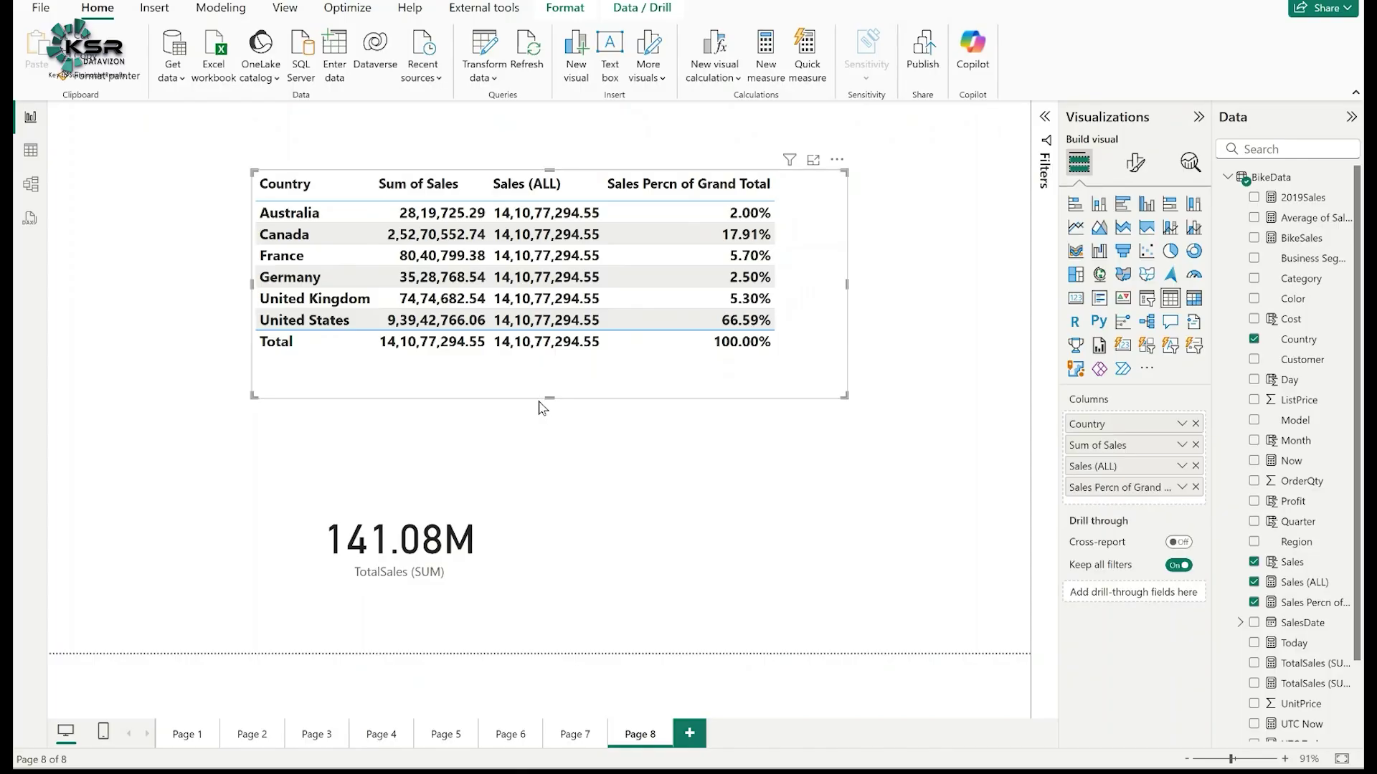
{"action": "left_click_drag", "start_coordinate": [550, 397], "coordinate": [551, 376]}
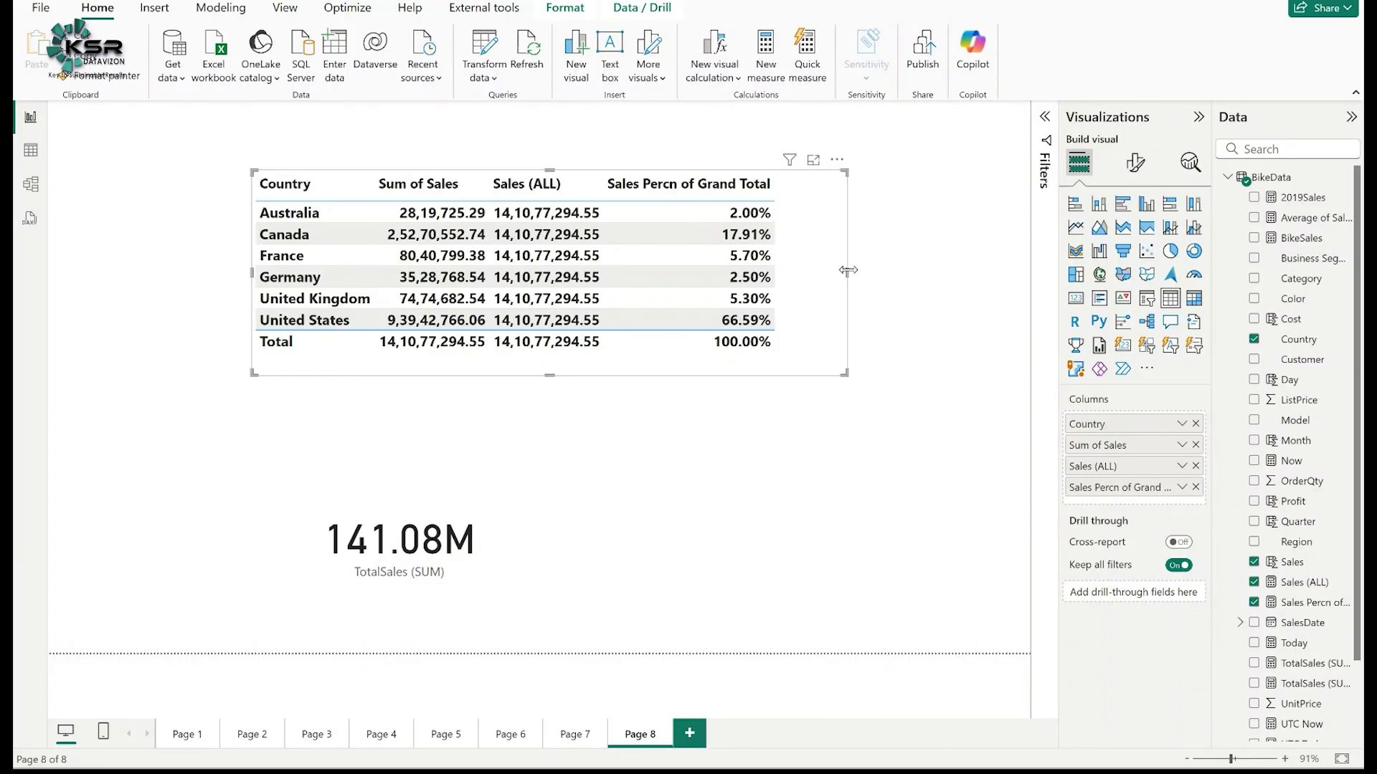
{"action": "left_click_drag", "start_coordinate": [848, 270], "coordinate": [821, 276]}
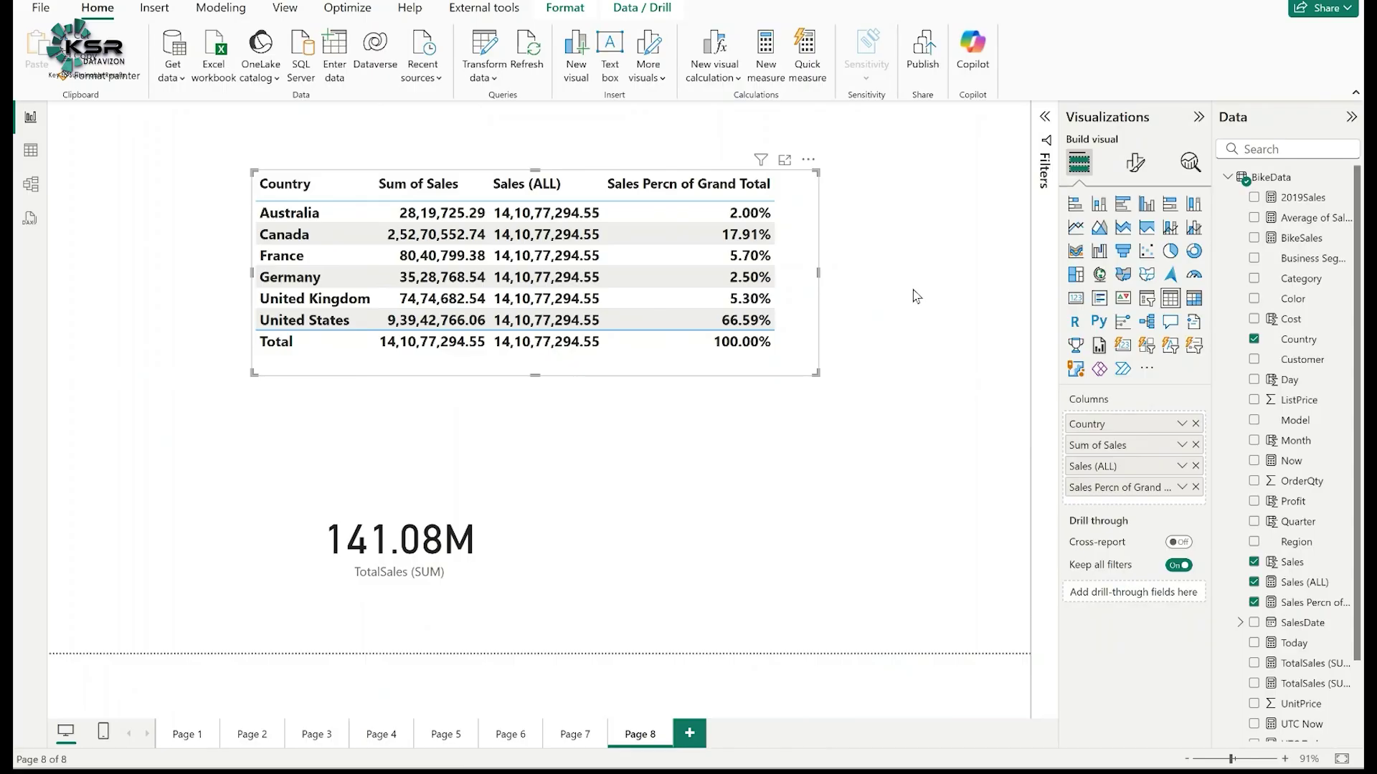
Step: Review the task title on Page 7, then the Sales (ALL) and Sales Percn of Grand Total formulas on Page 8
{"action": "left_click", "coordinate": [576, 735]}
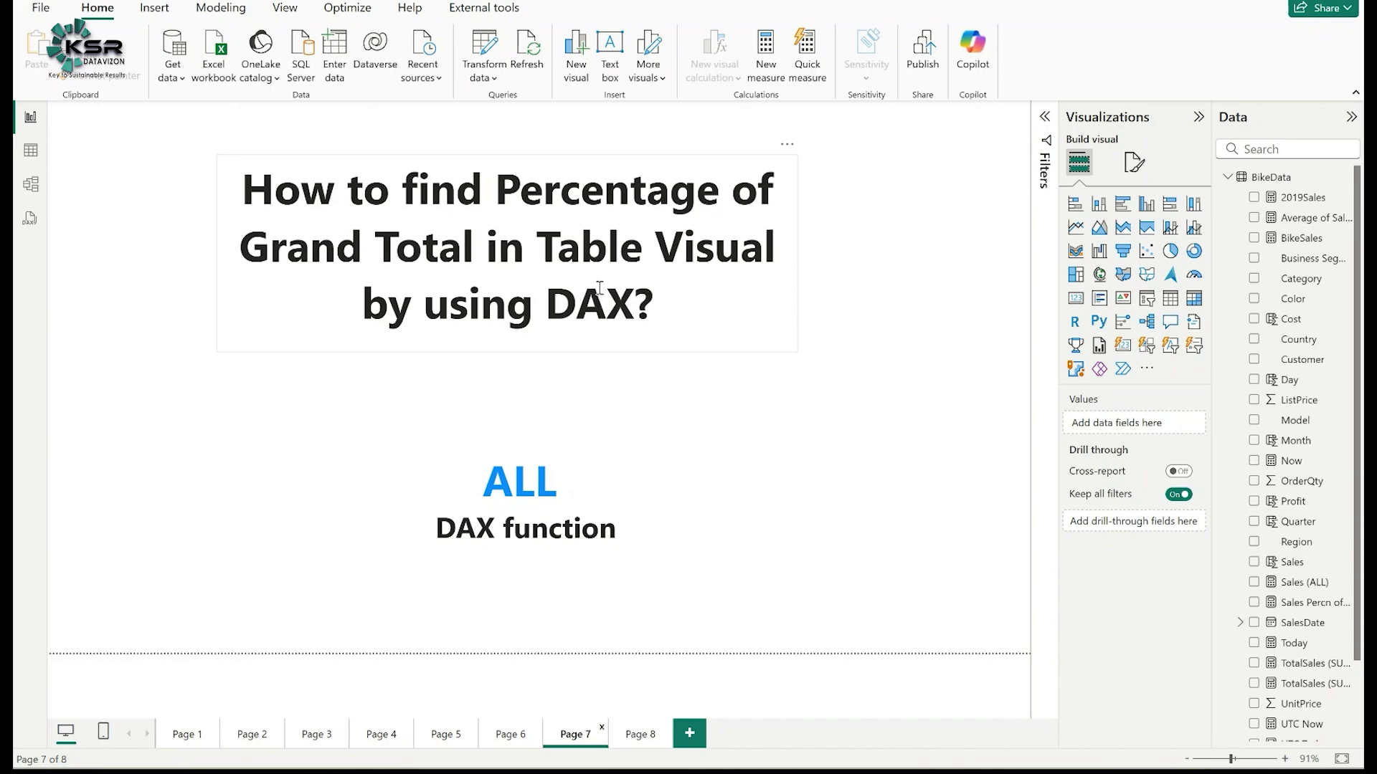
{"action": "left_click", "coordinate": [640, 735]}
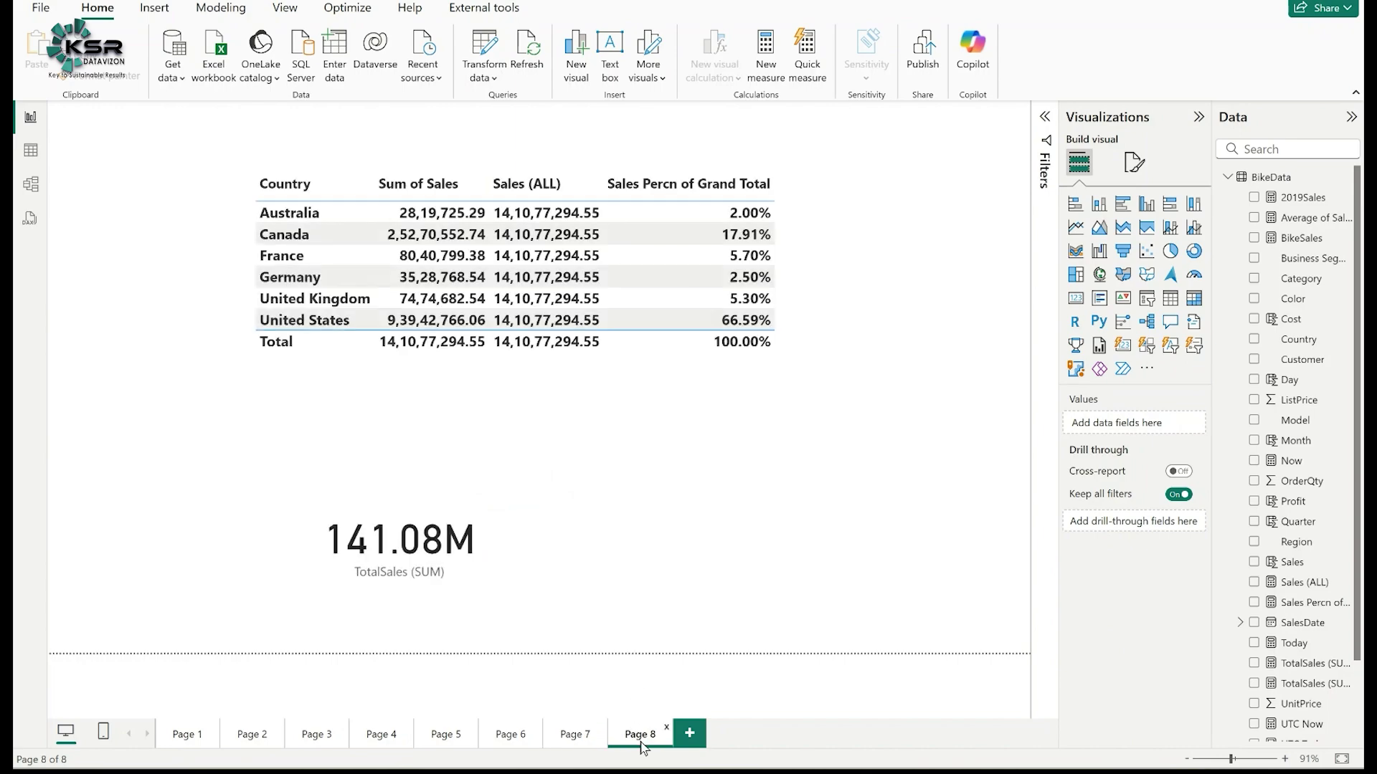
{"action": "left_click", "coordinate": [651, 373]}
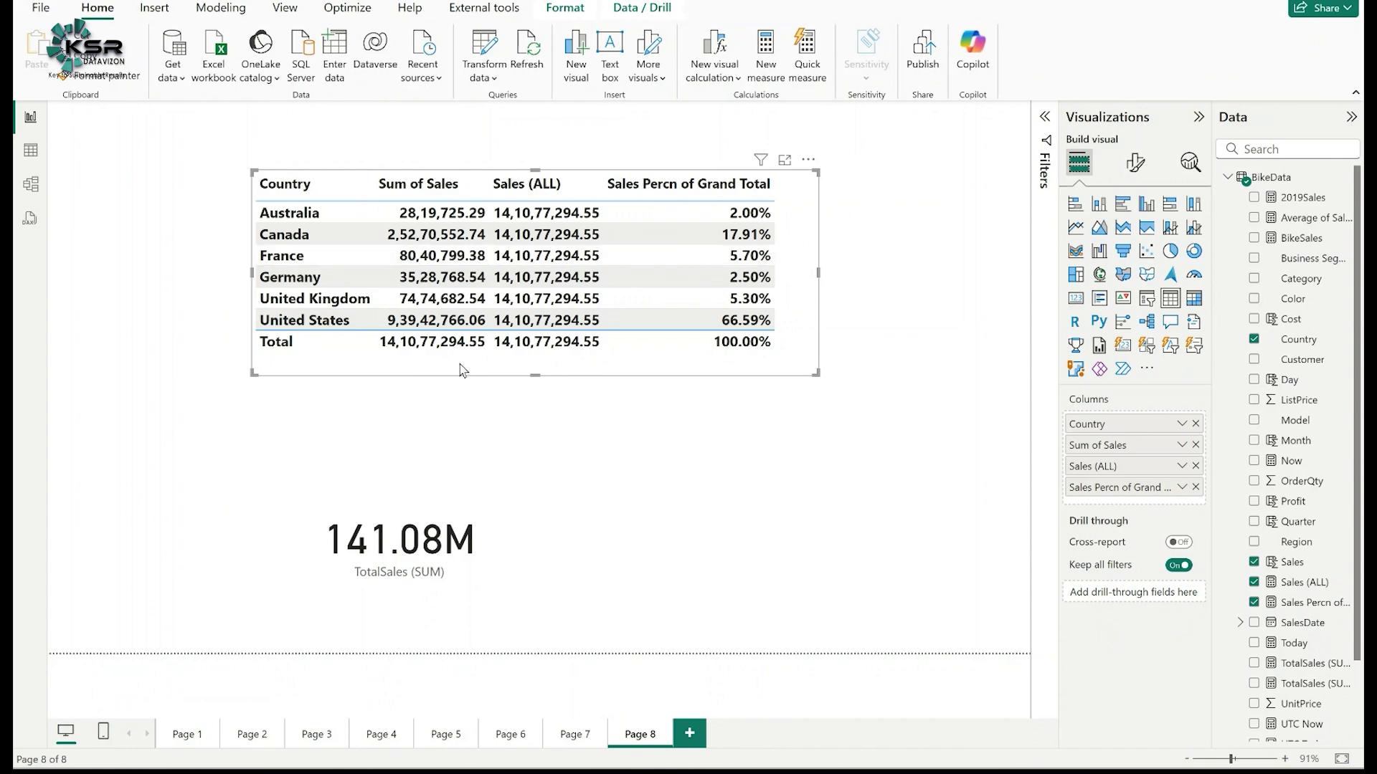
{"action": "left_click", "coordinate": [1315, 587]}
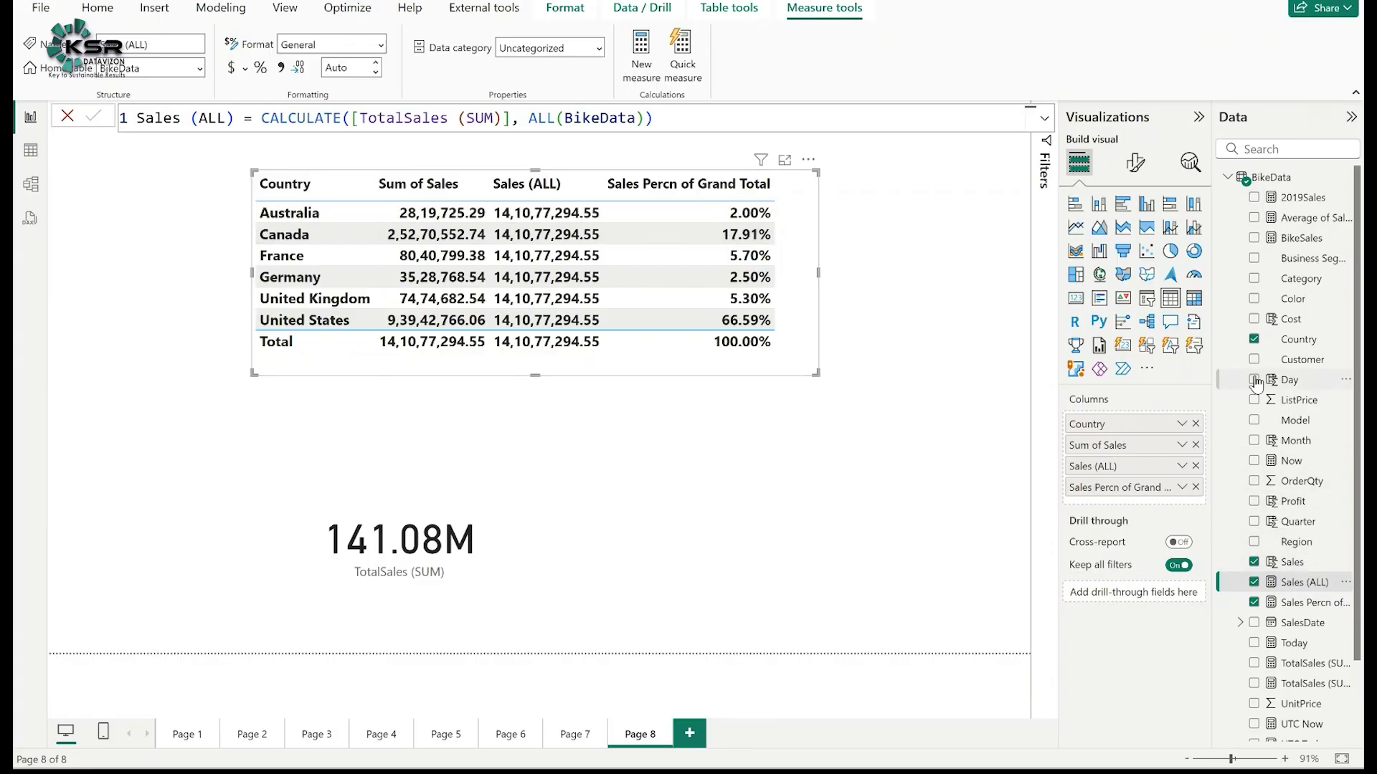
{"action": "left_click", "coordinate": [1306, 602]}
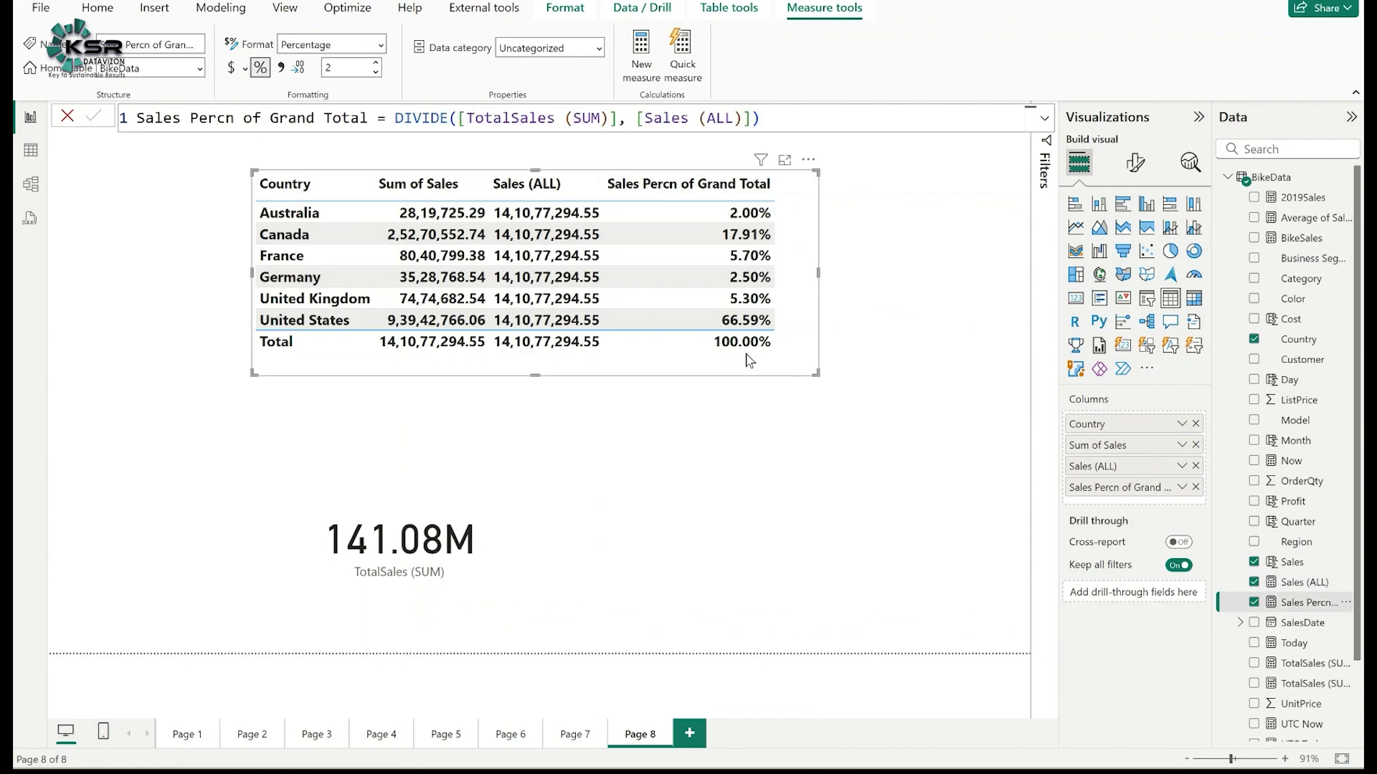
Step: Tighten the country table's frame slightly further around its contents and deselect the table
{"action": "left_click_drag", "start_coordinate": [816, 373], "coordinate": [789, 365]}
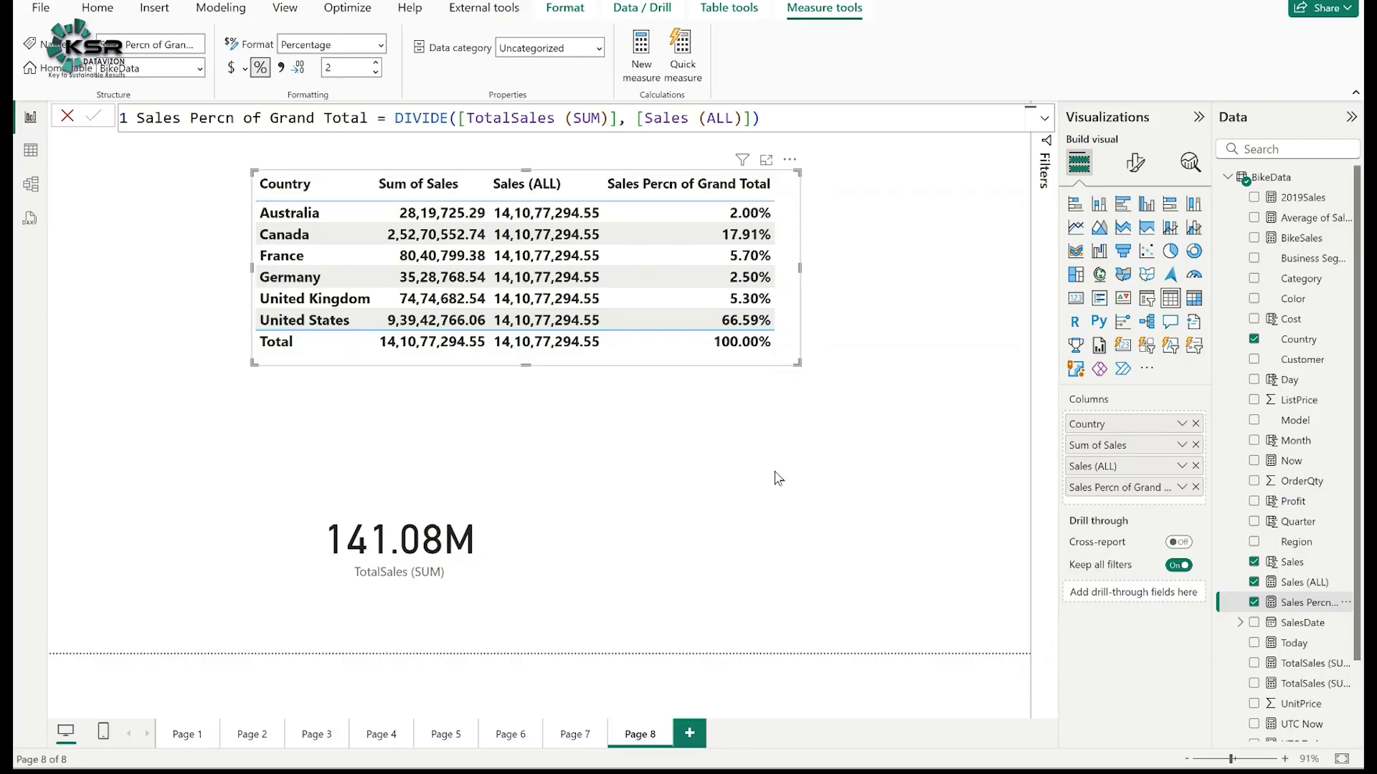
{"action": "left_click", "coordinate": [624, 597]}
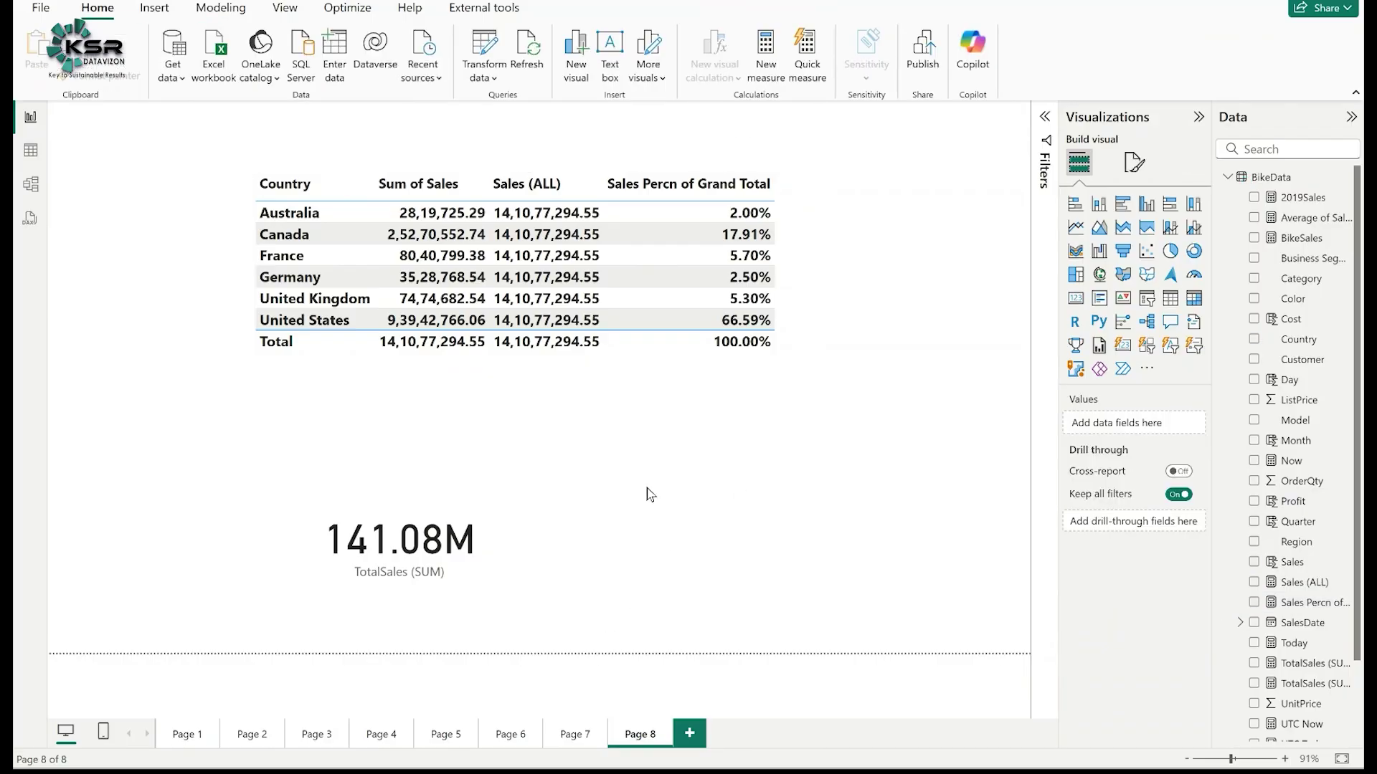